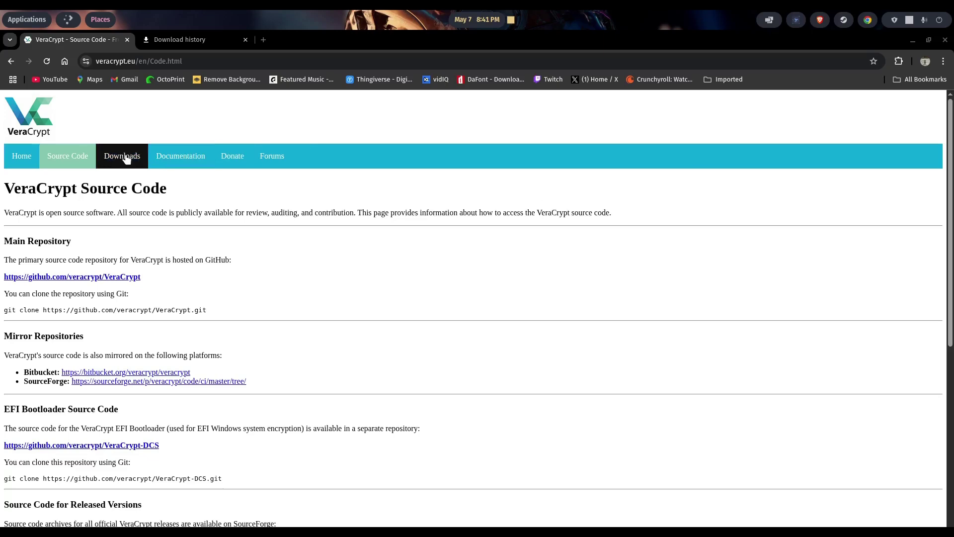
- Open the Downloads page on the VeraCrypt website
click(126, 158)
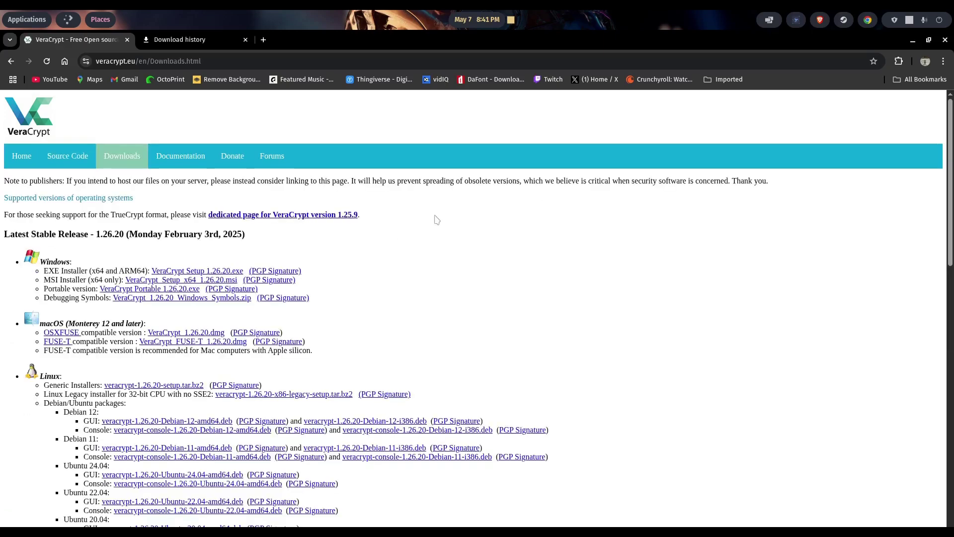
- Download the Ubuntu 22.04 GUI .deb and open it in the Eddy installer
scroll(437, 220, down, 3)
scroll(436, 219, down, 2)
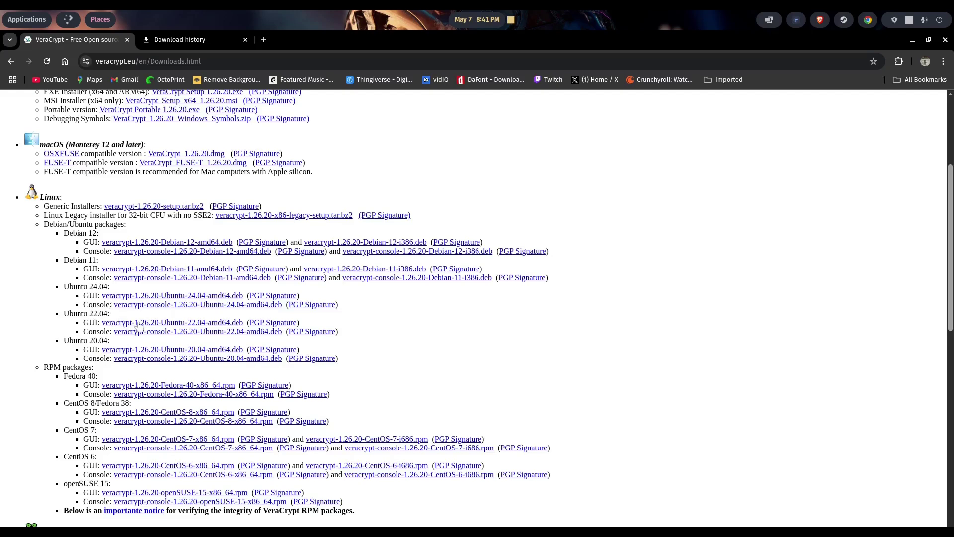
click(223, 325)
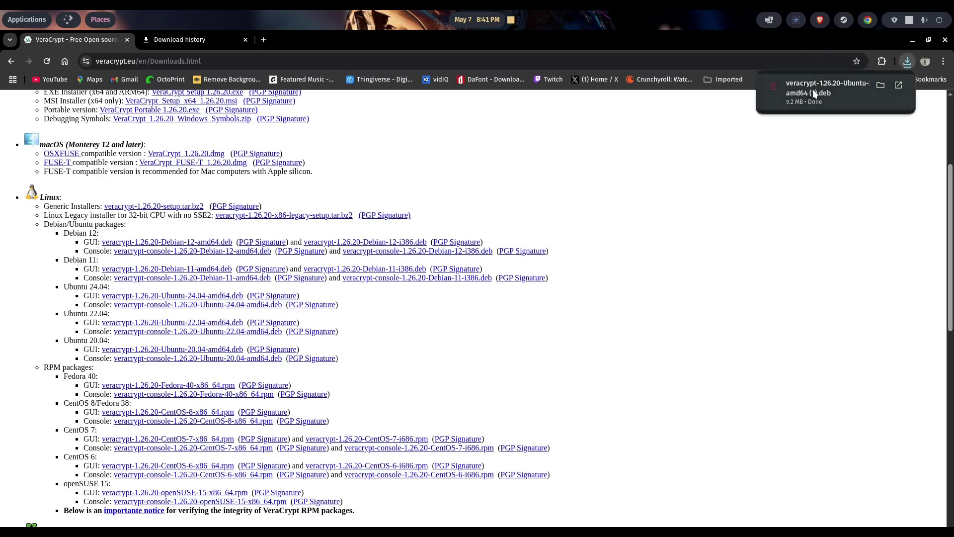
click(812, 88)
drag(470, 111, 543, 139)
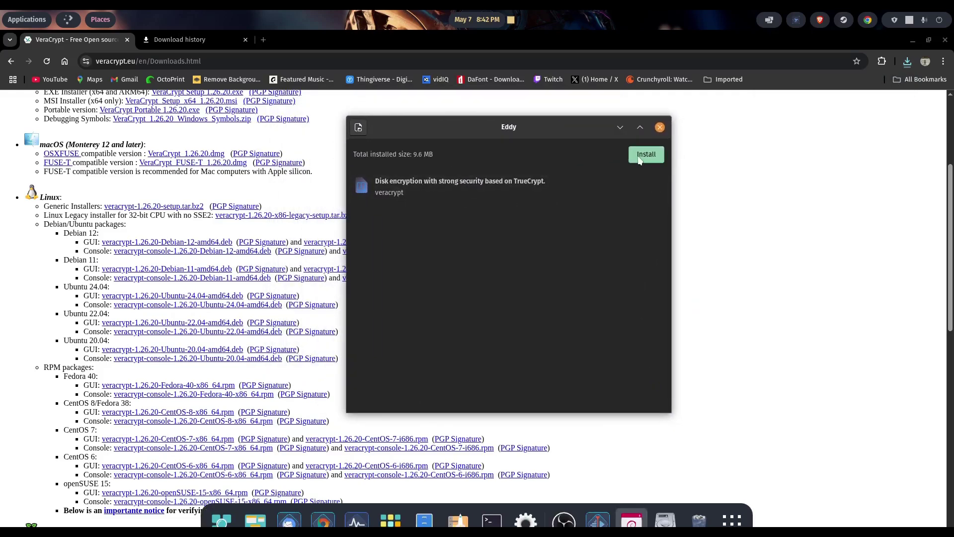
- Install the veracrypt package with the administrator password, then close Eddy and the browser
click(640, 160)
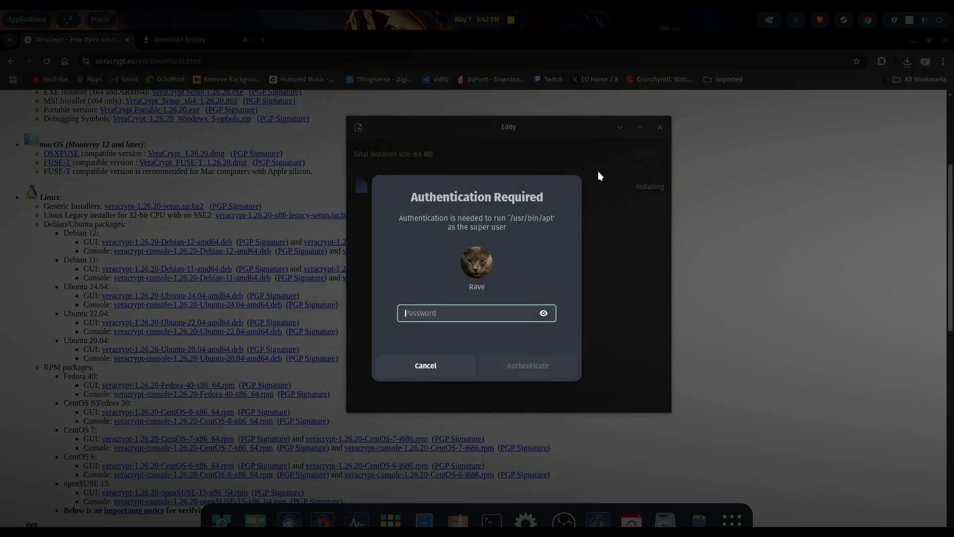
text(******)
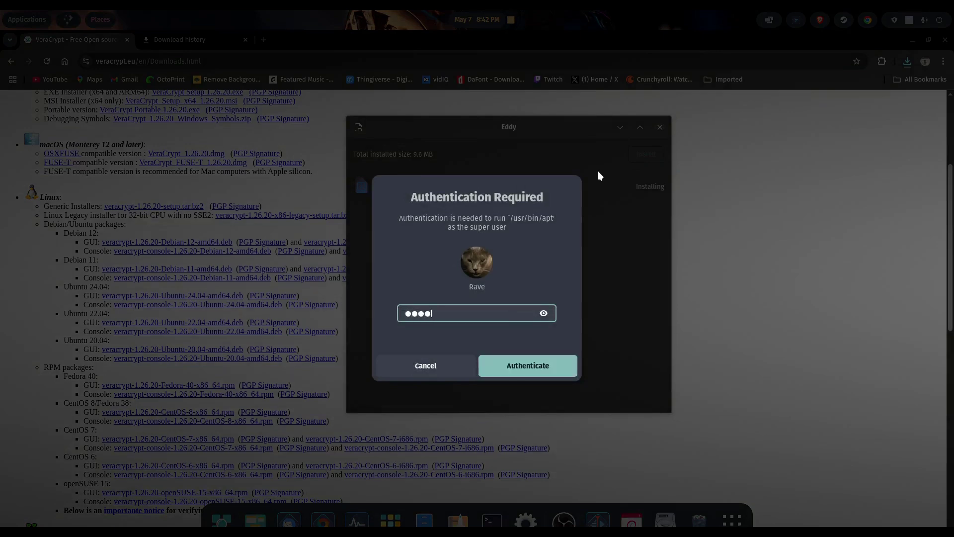
text(****)
key(Return)
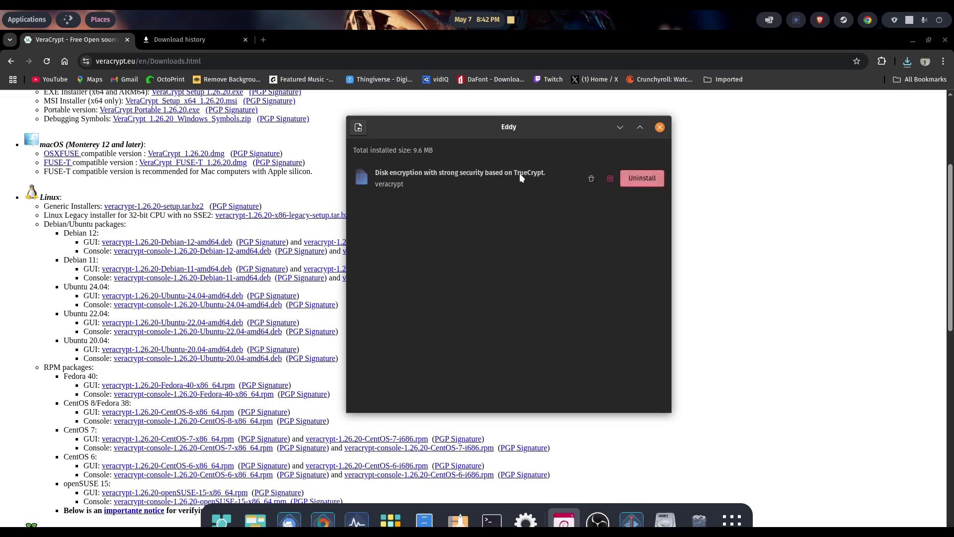
click(659, 129)
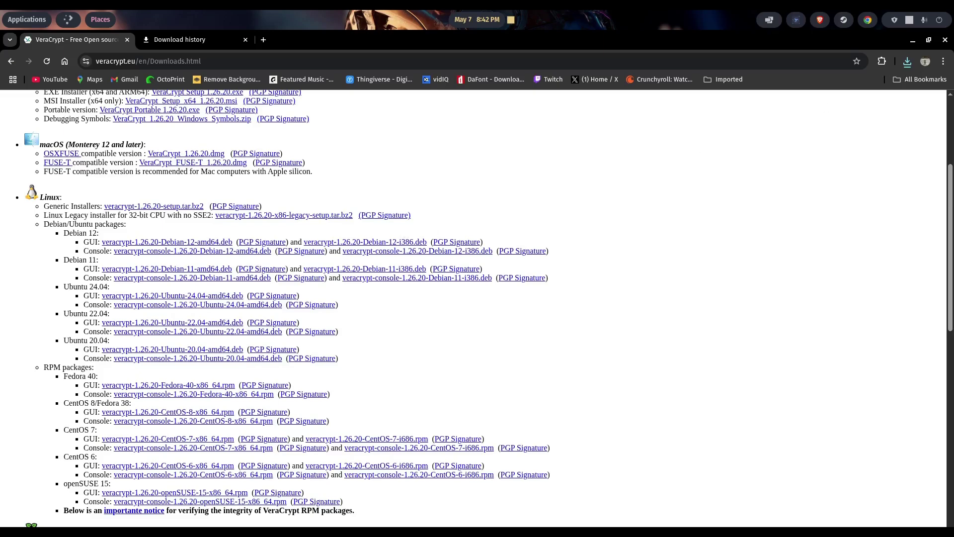
key(alt+F4)
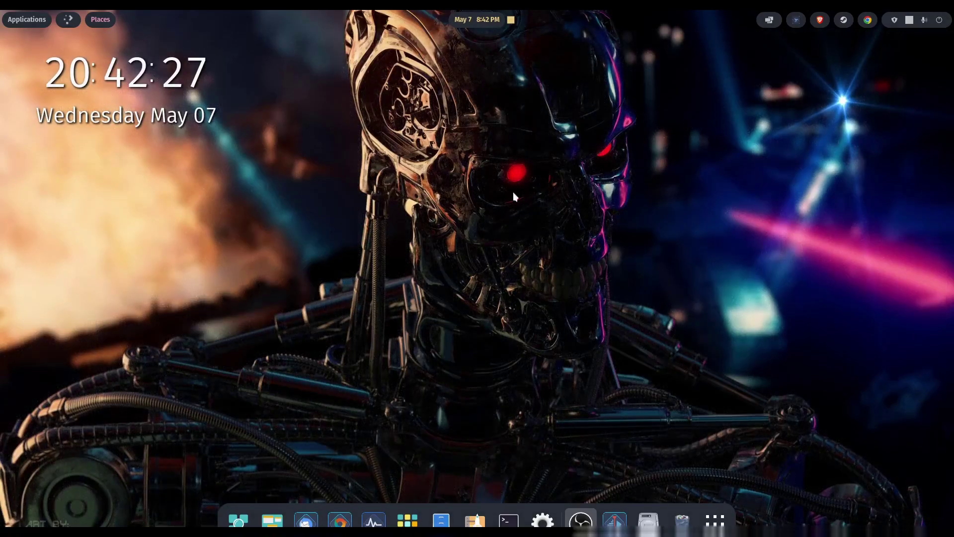
- Launch VeraCrypt from the applications grid and position its main window
click(403, 523)
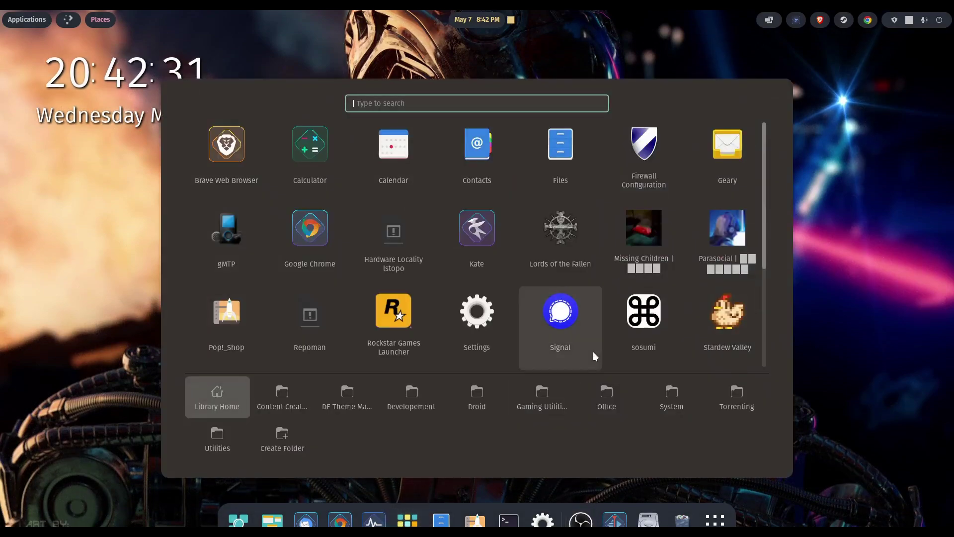
scroll(596, 298, down, 5)
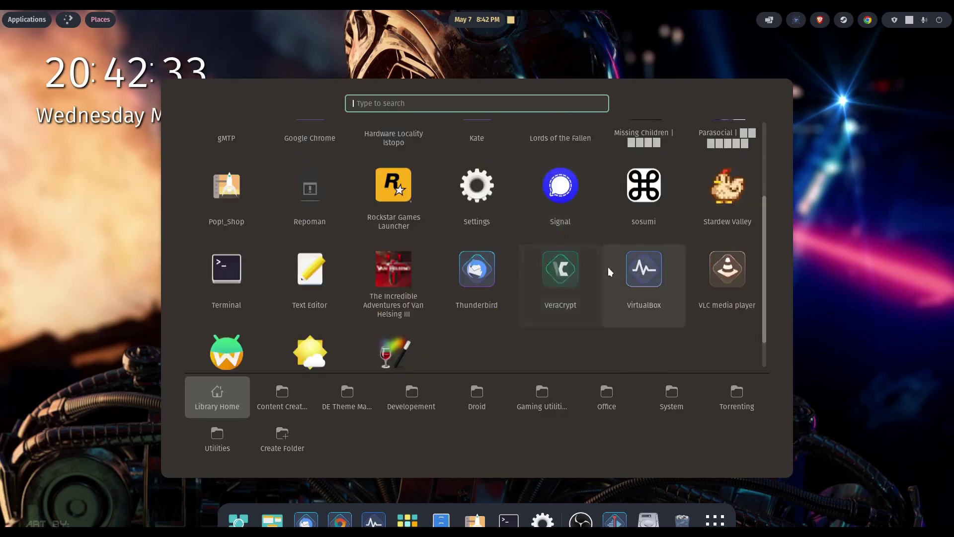
click(567, 272)
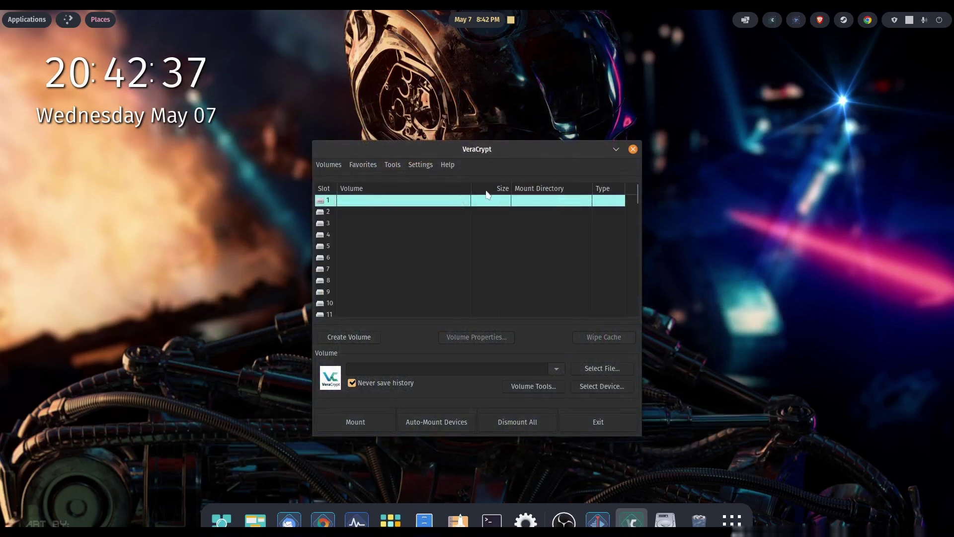
drag(497, 151, 468, 142)
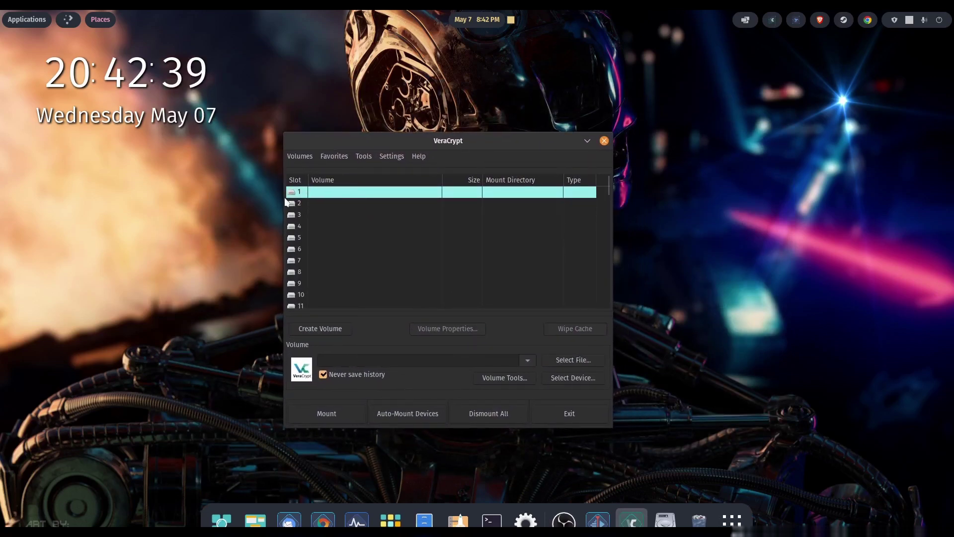
scroll(297, 213, down, 10)
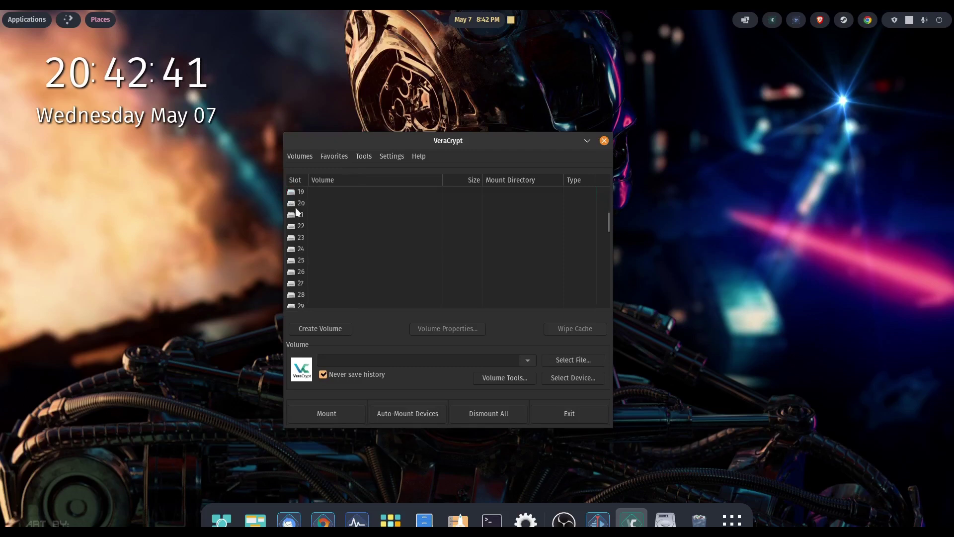
scroll(297, 213, down, 7)
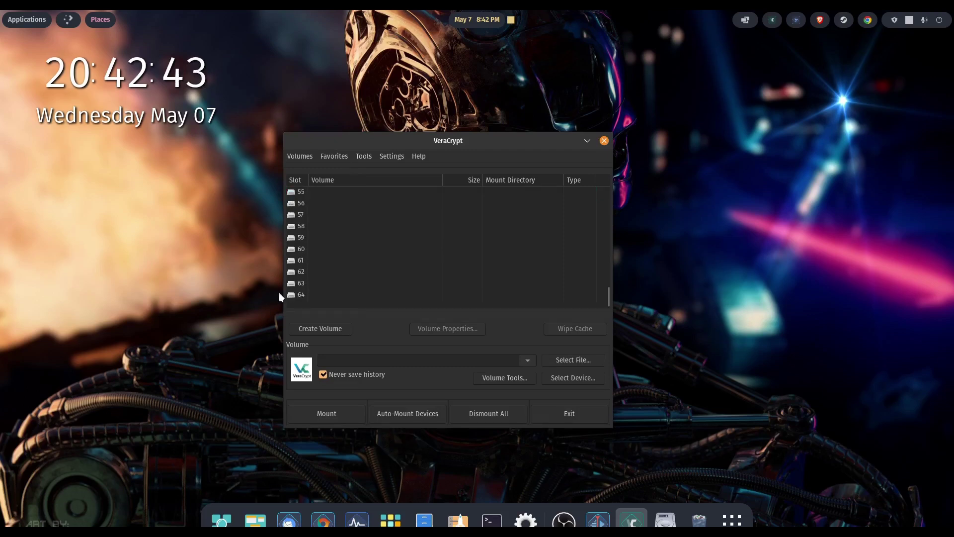
scroll(299, 251, up, 9)
scroll(301, 238, up, 8)
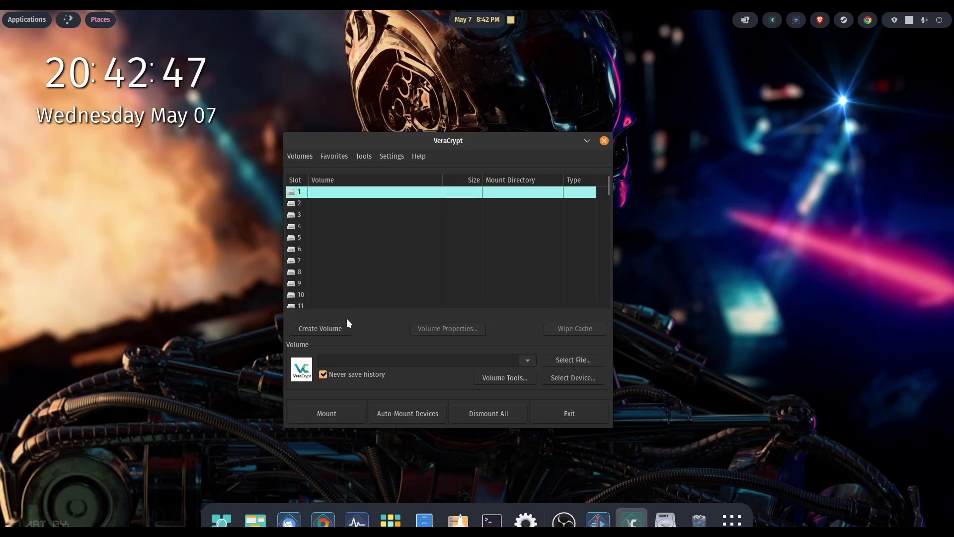
- Start Create Volume with an encrypted file container as a standard VeraCrypt volume
click(326, 328)
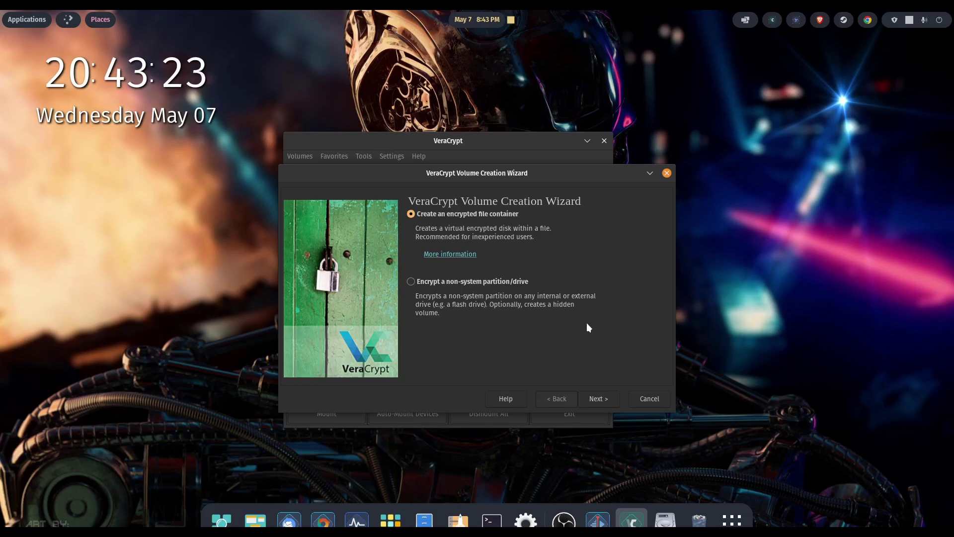
click(599, 399)
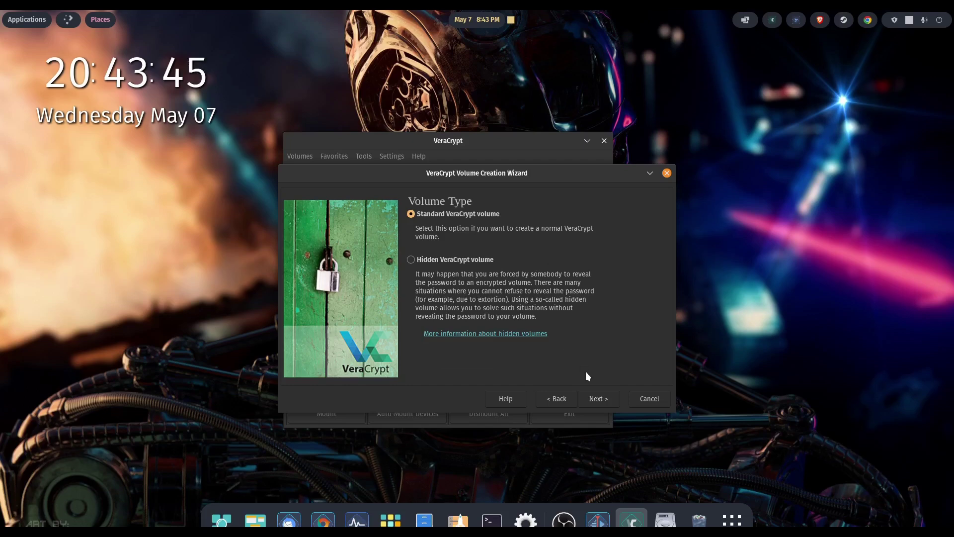
click(594, 395)
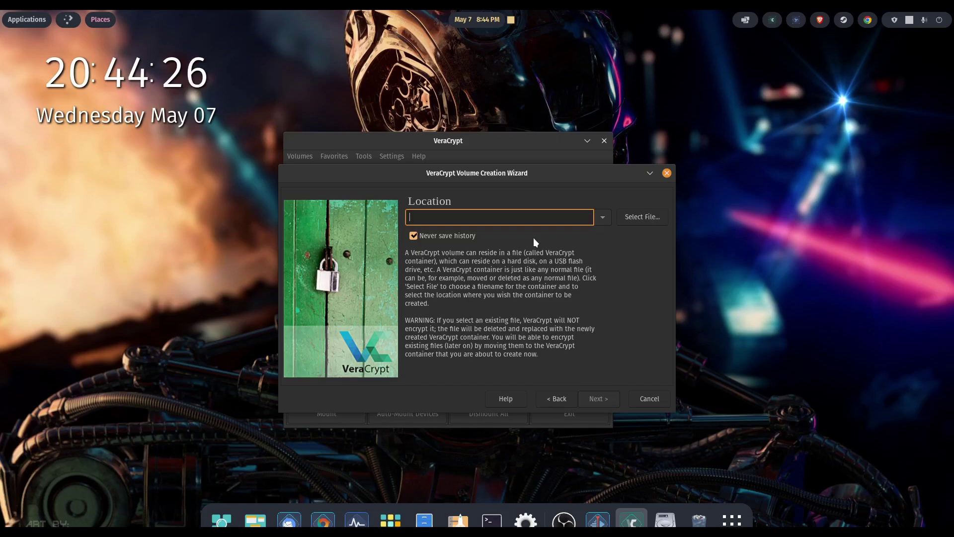
- Save the container file as 'Private' in Documents/The Vault and continue
click(636, 219)
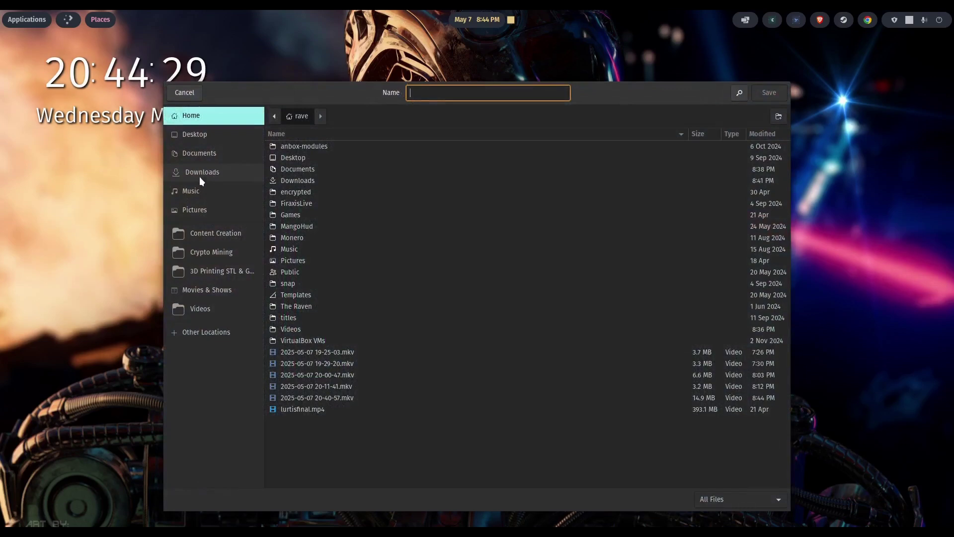
click(199, 153)
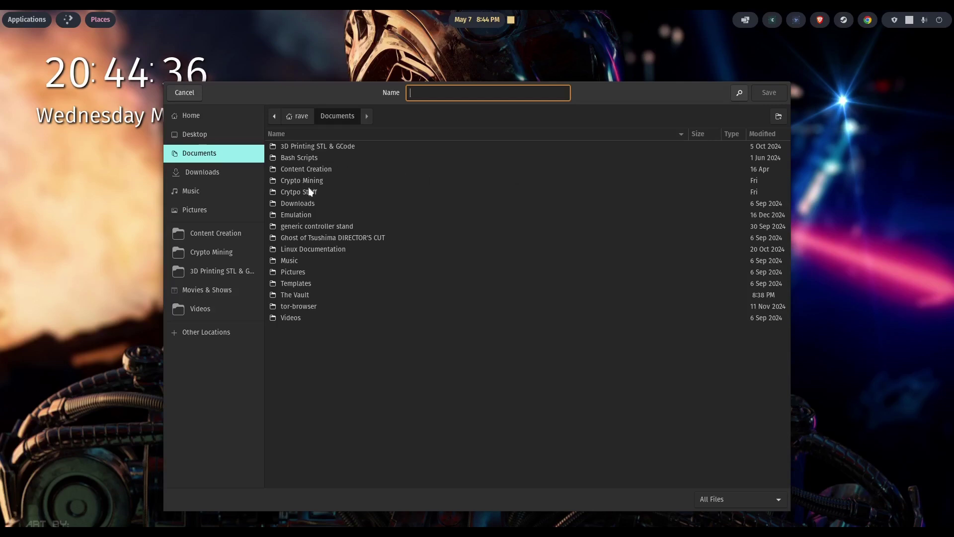
click(298, 294)
double_click(297, 295)
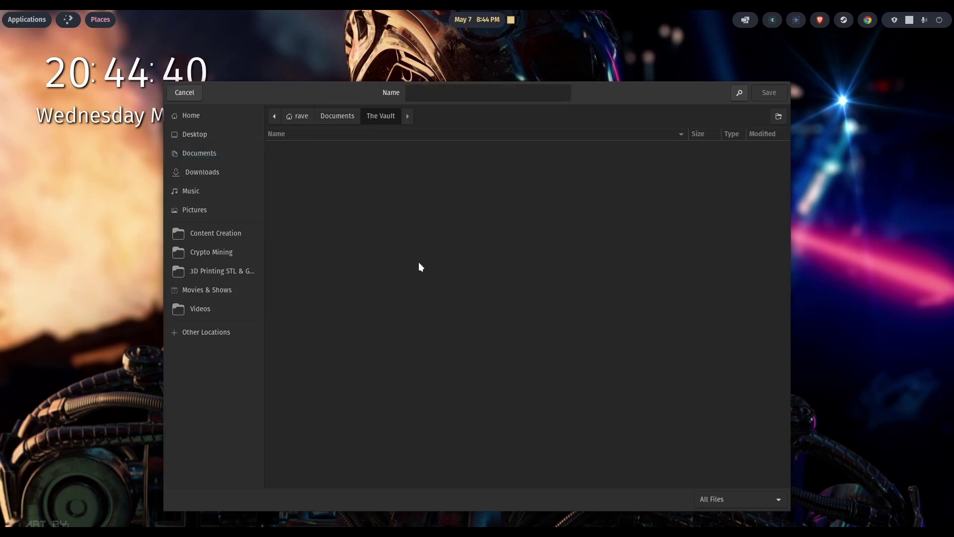
click(416, 95)
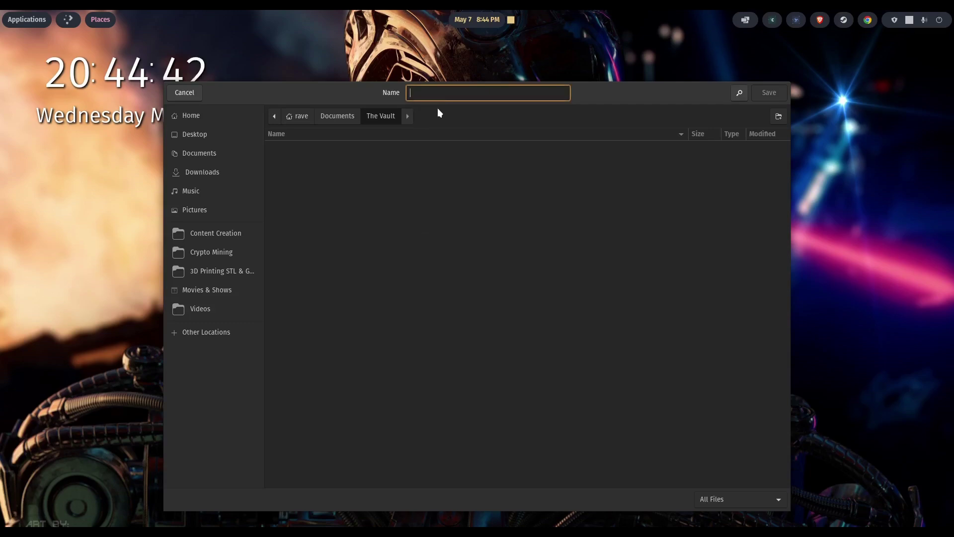
text(Pr)
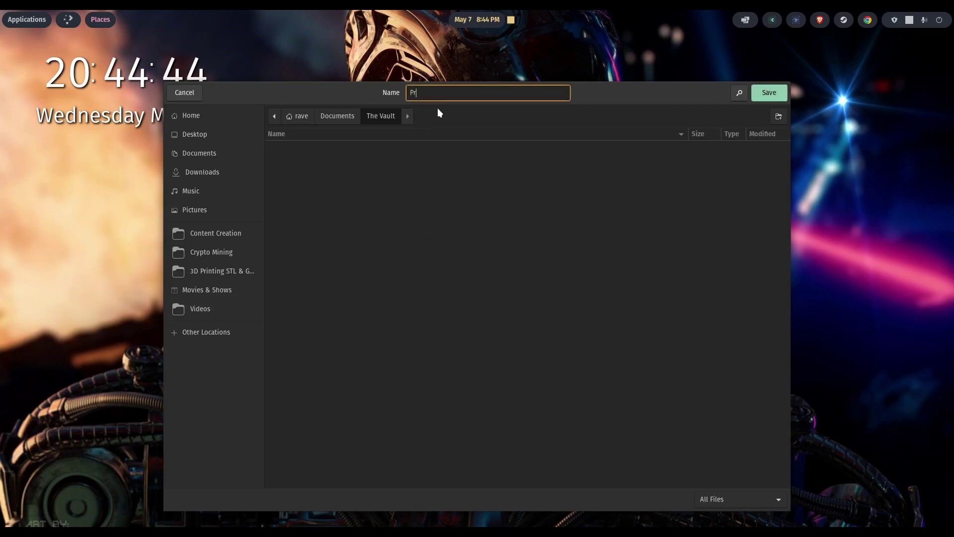
text(oiv)
key(BackSpace)
key(BackSpace)
text(v)
click(778, 99)
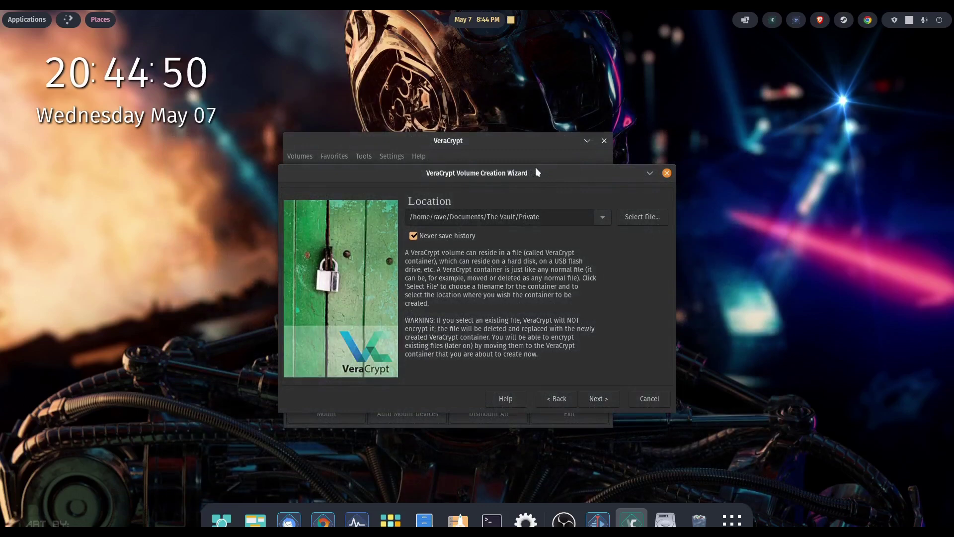
click(598, 398)
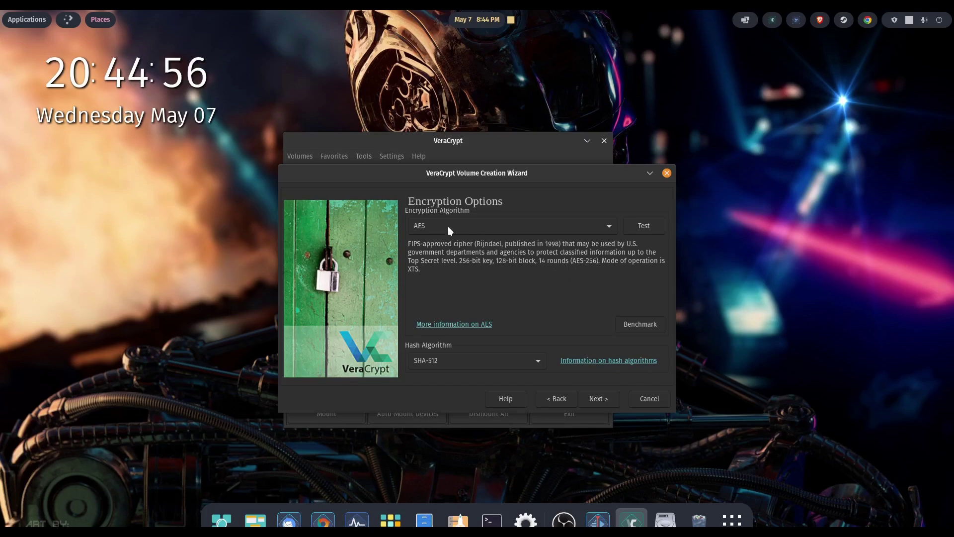
- Keep AES encryption and SHA-512 hash, then continue to Volume Size
click(597, 232)
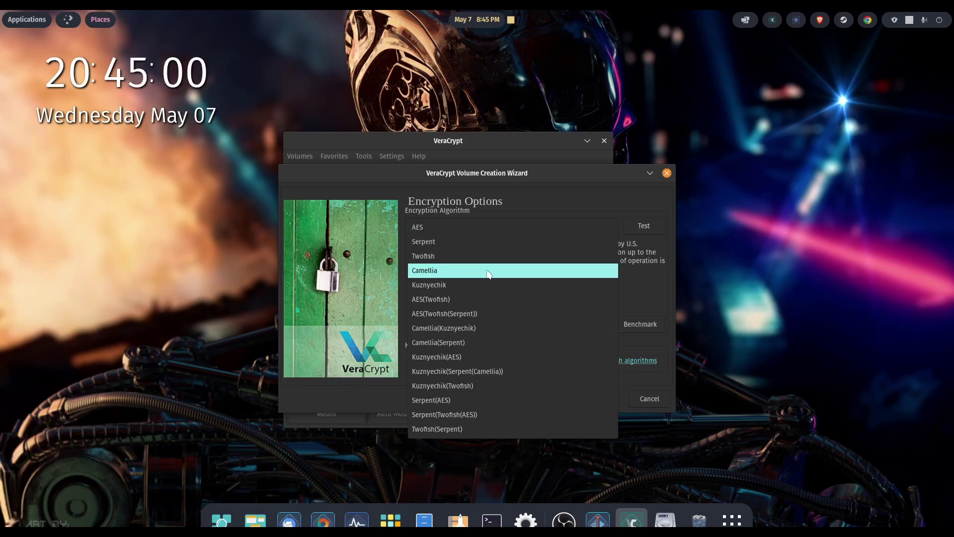
click(574, 197)
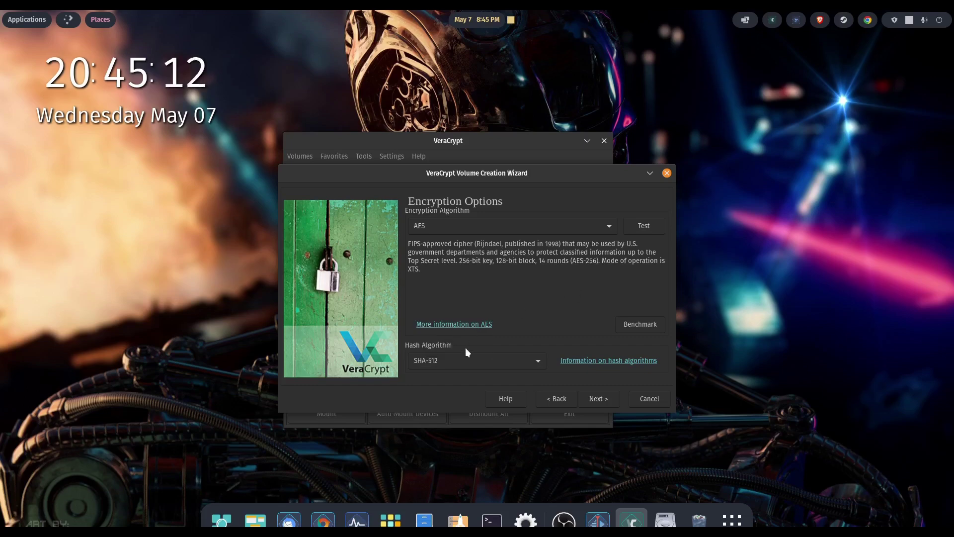
click(535, 361)
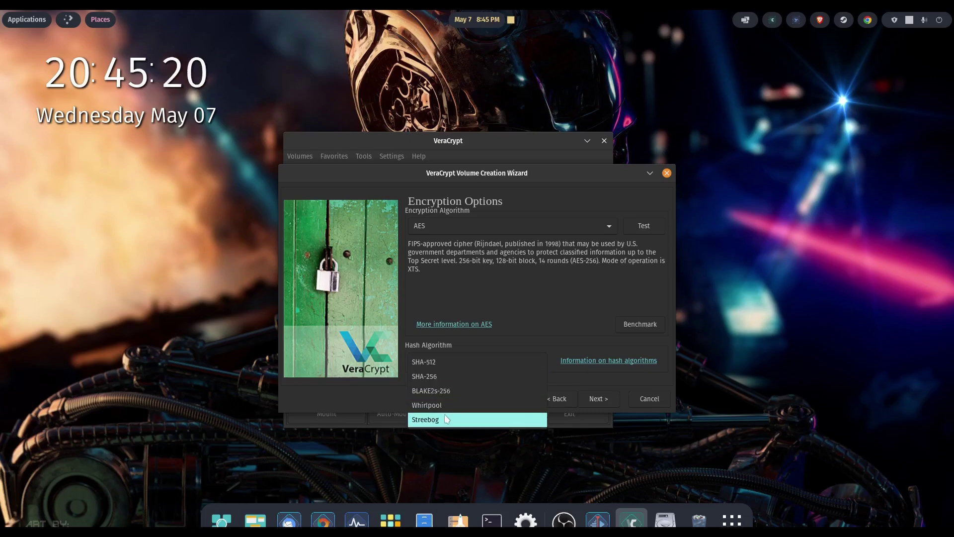
click(446, 362)
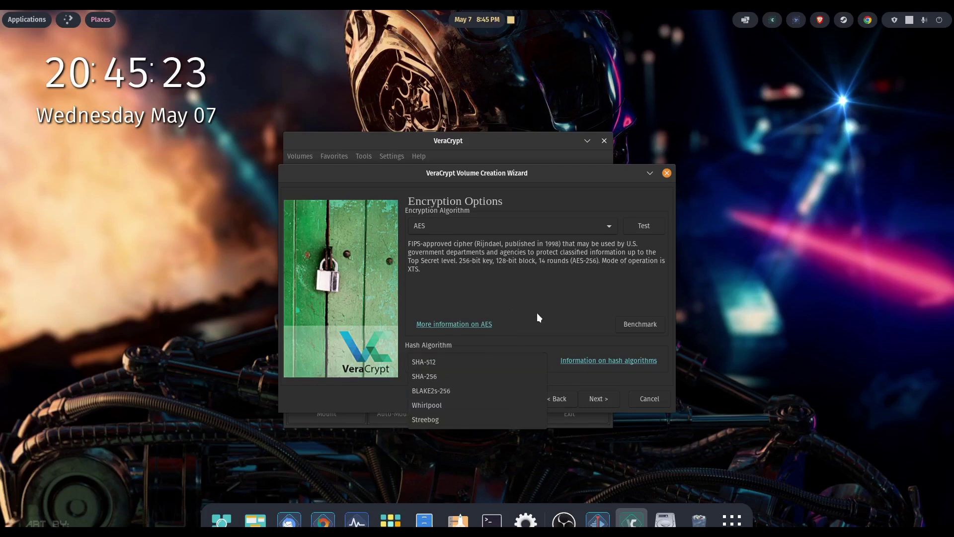
click(597, 403)
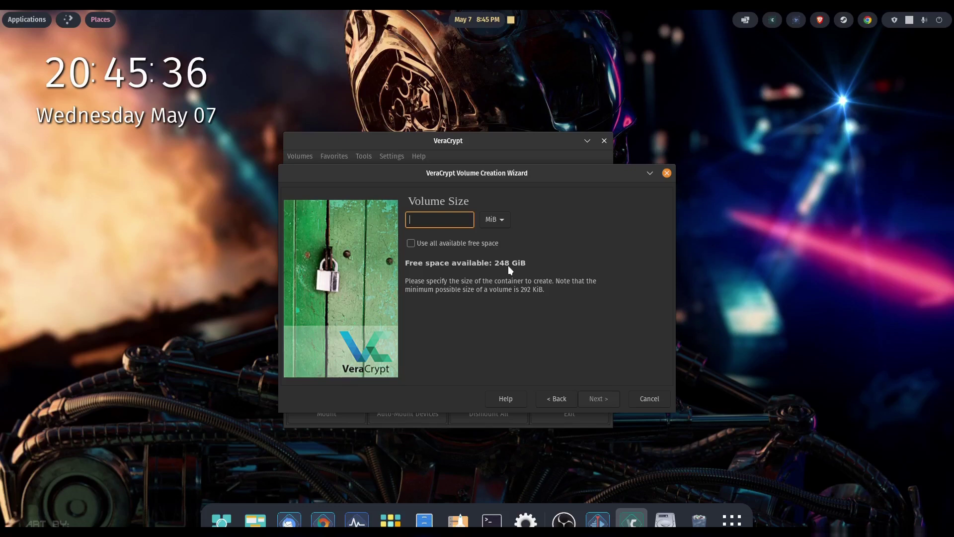
- Set the volume size to 1 GiB and continue
text(1)
click(502, 222)
click(495, 235)
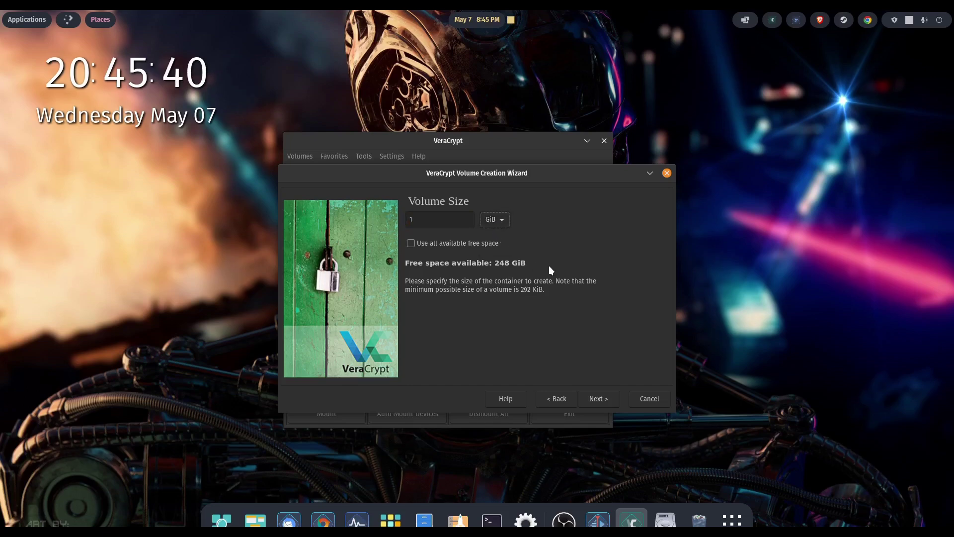
click(593, 397)
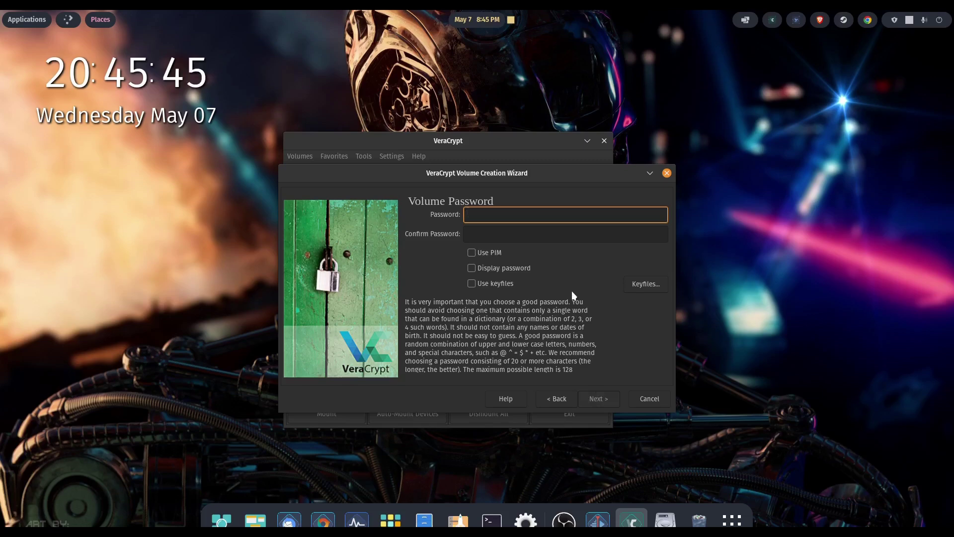
- Enter and confirm a four-character volume password, then submit it
text(1234)
click(493, 237)
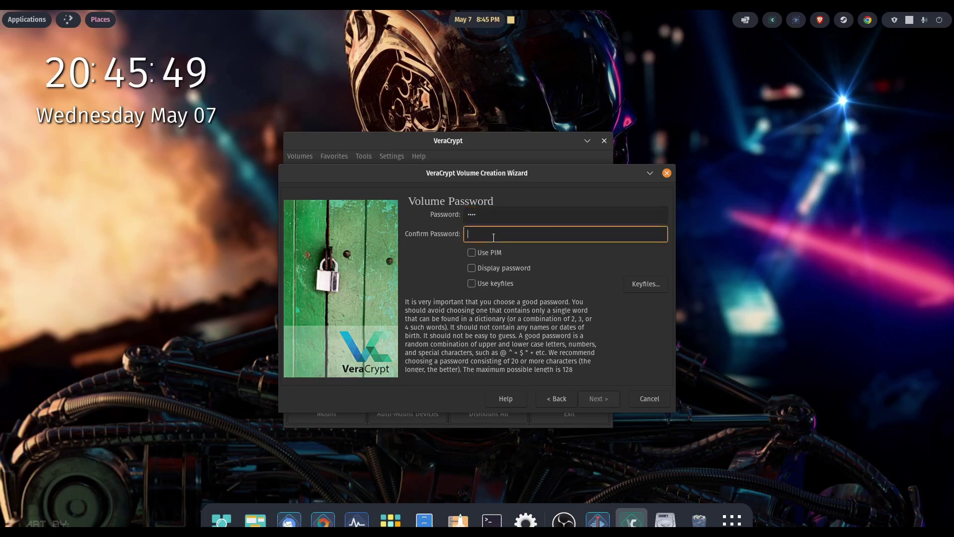
text(1234)
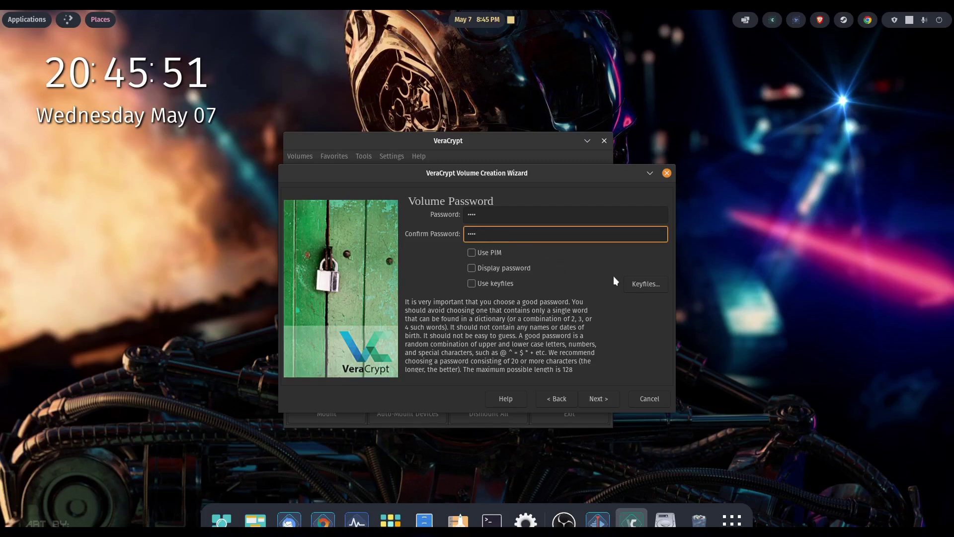
click(607, 397)
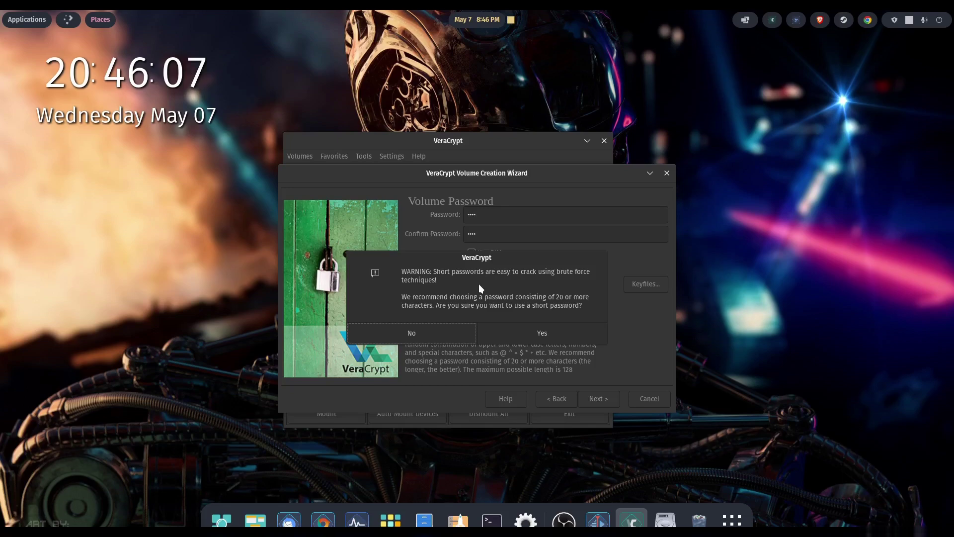
- Accept the short-password warning and keep FAT as the filesystem
click(501, 332)
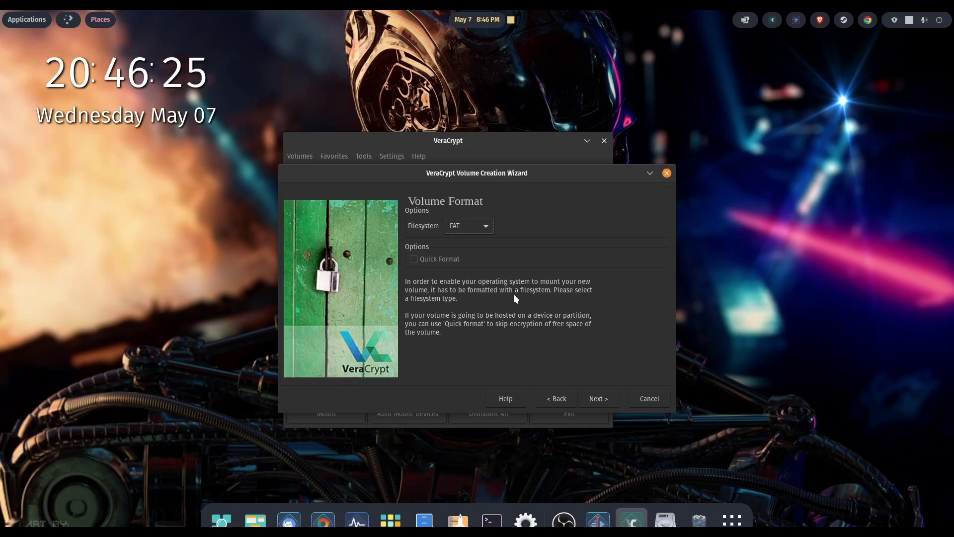
click(487, 226)
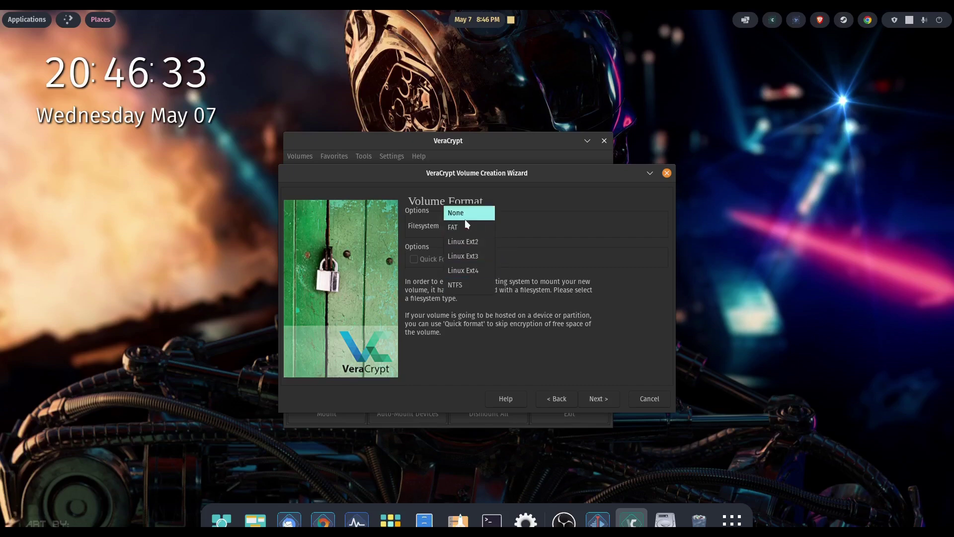
click(459, 226)
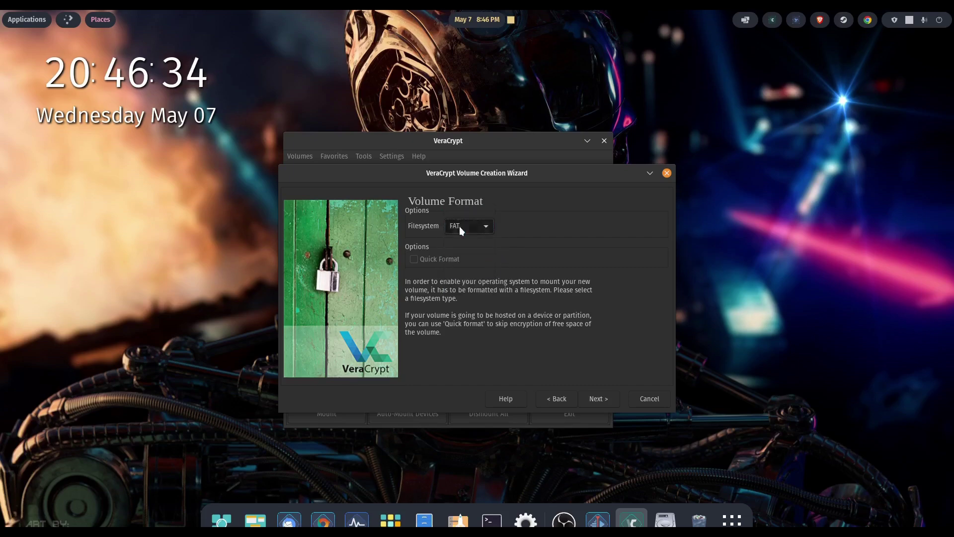
click(595, 397)
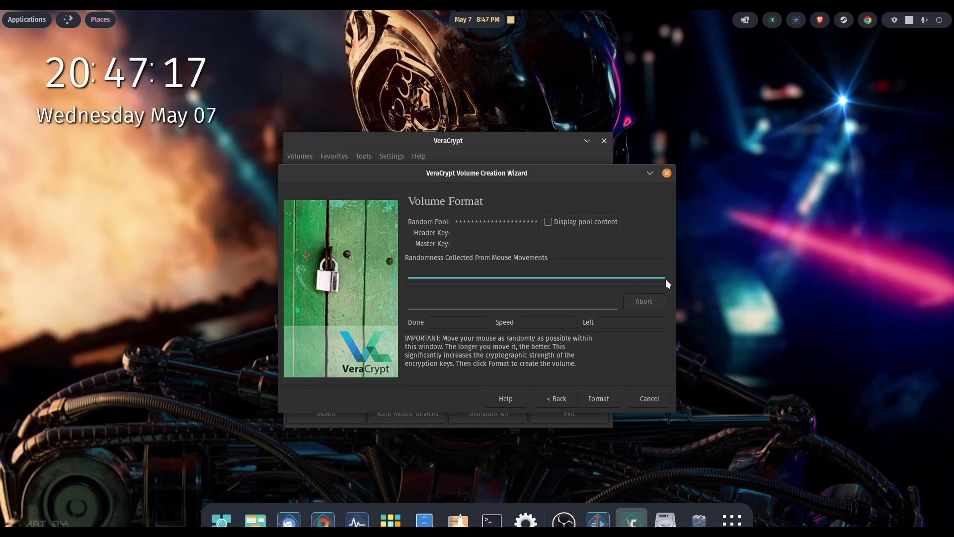
- Format the Private container, acknowledge the success message, and exit the wizard
click(595, 400)
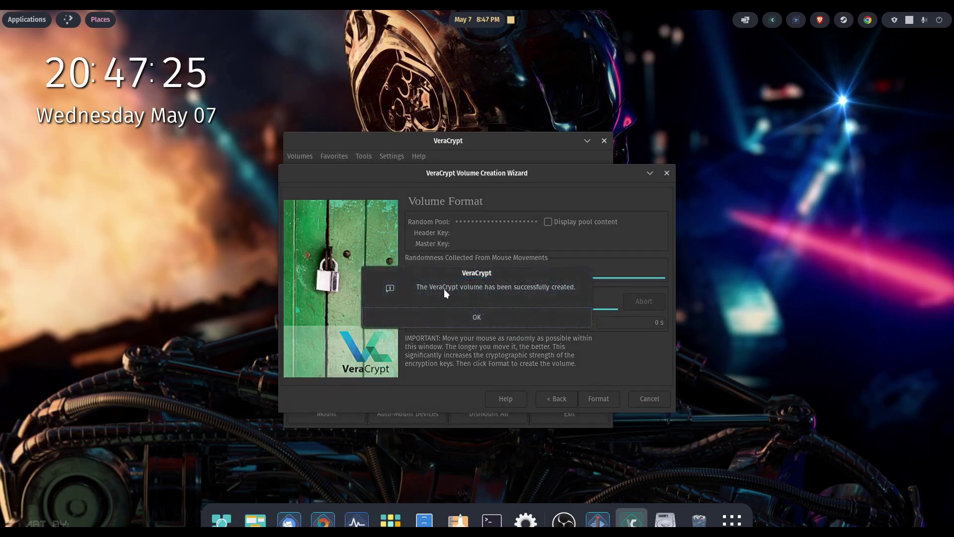
click(474, 317)
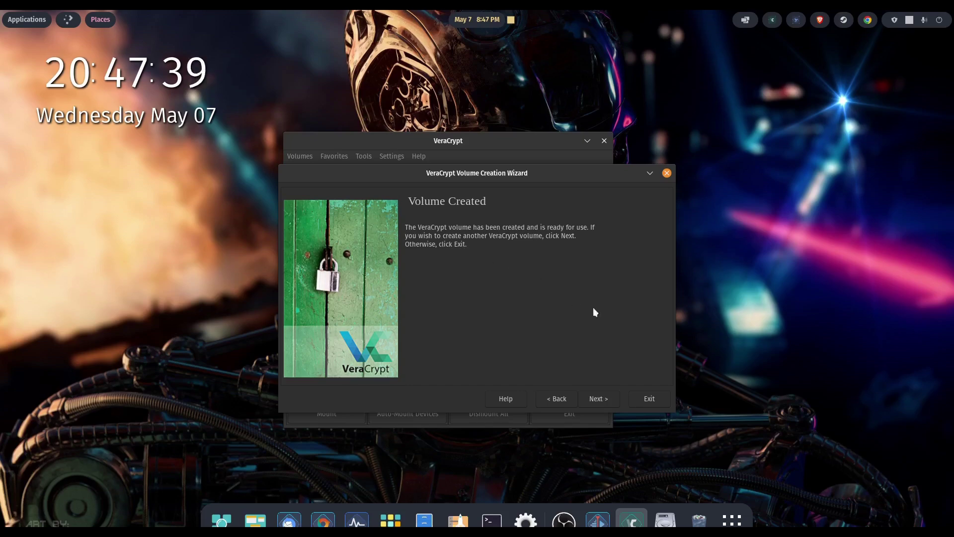
click(656, 398)
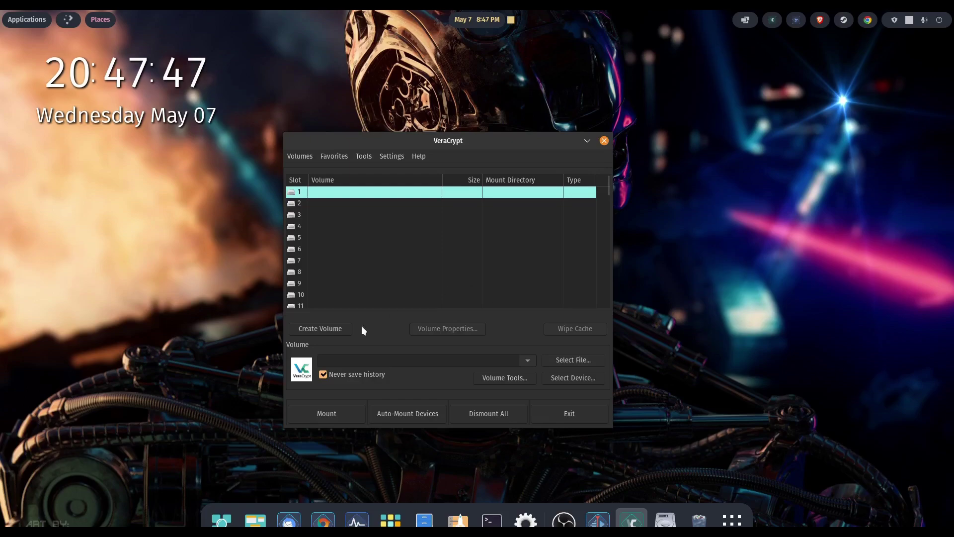
- Select the Private container file in Documents/The Vault as the volume to mount
click(572, 362)
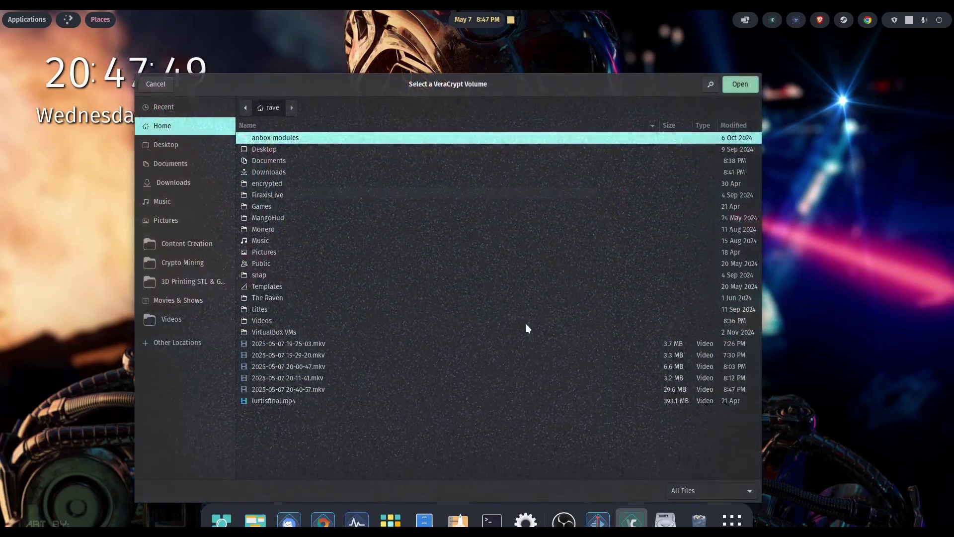
double_click(277, 162)
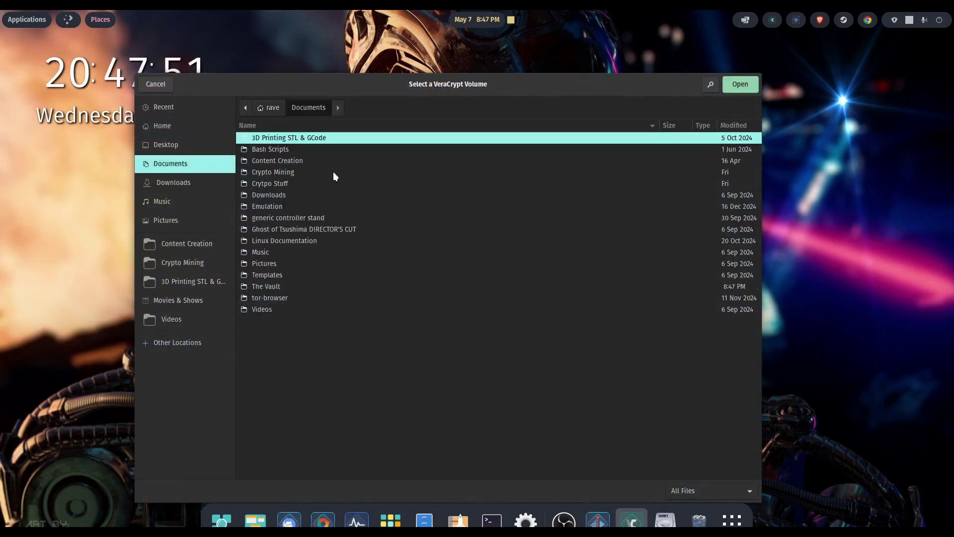
double_click(266, 286)
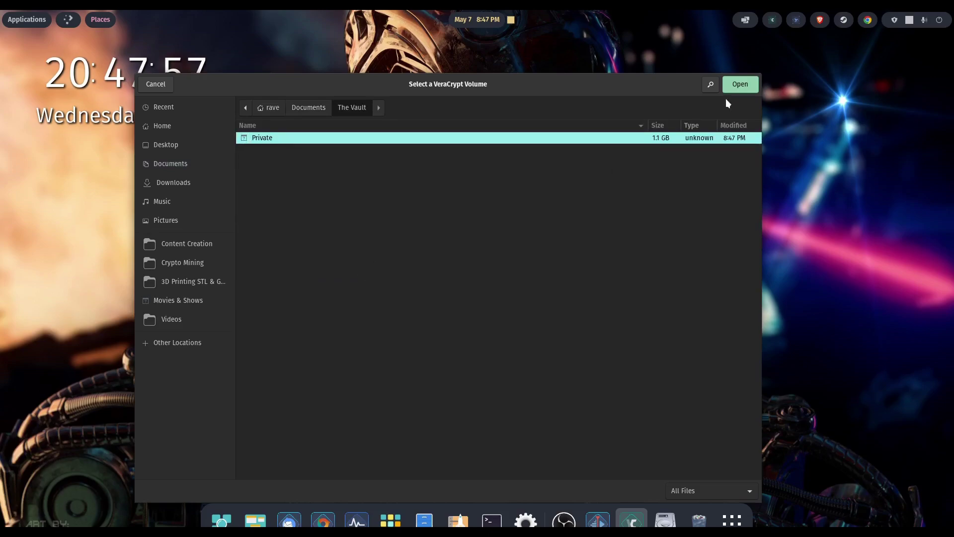
click(740, 87)
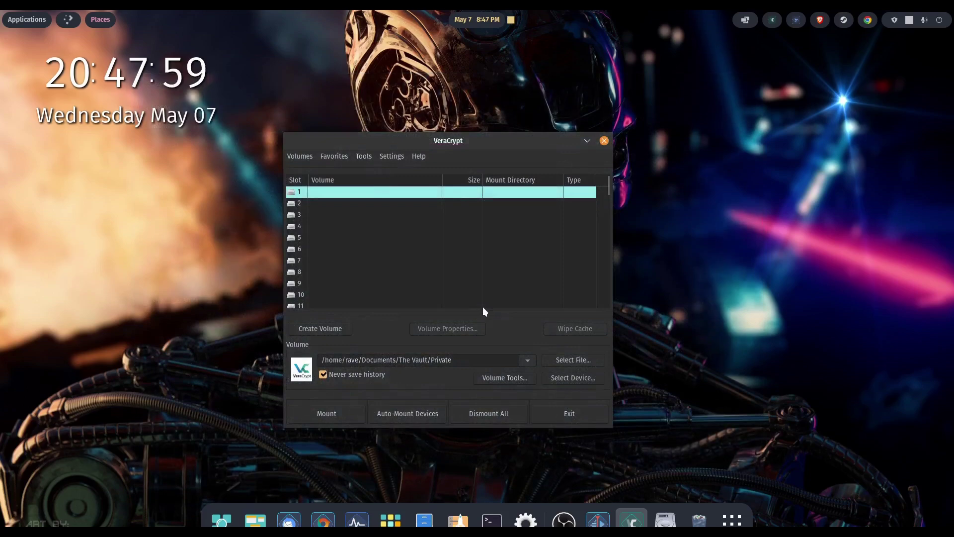
- Mount Private in slot 1 using the volume and admin passwords, then open the 1.1 GB Volume
click(328, 411)
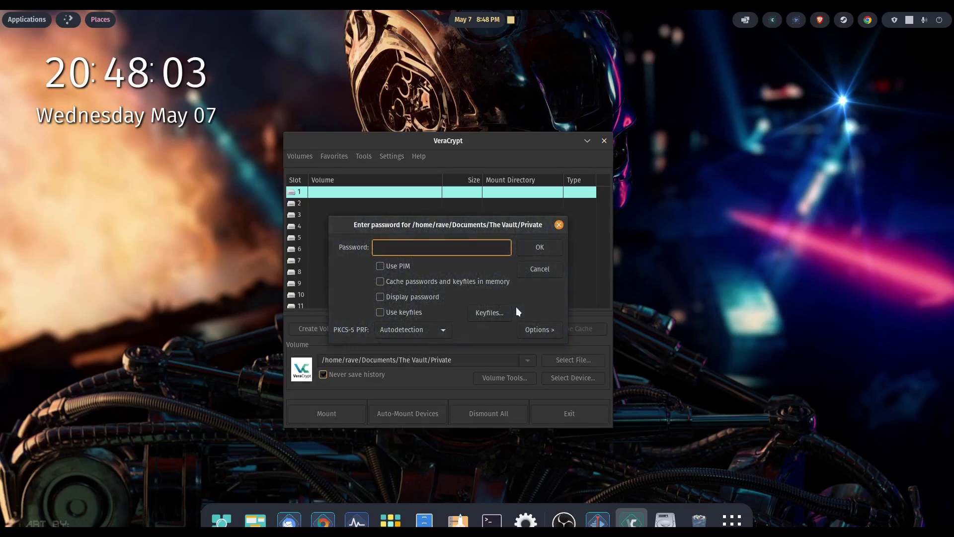
text(***)
key(Return)
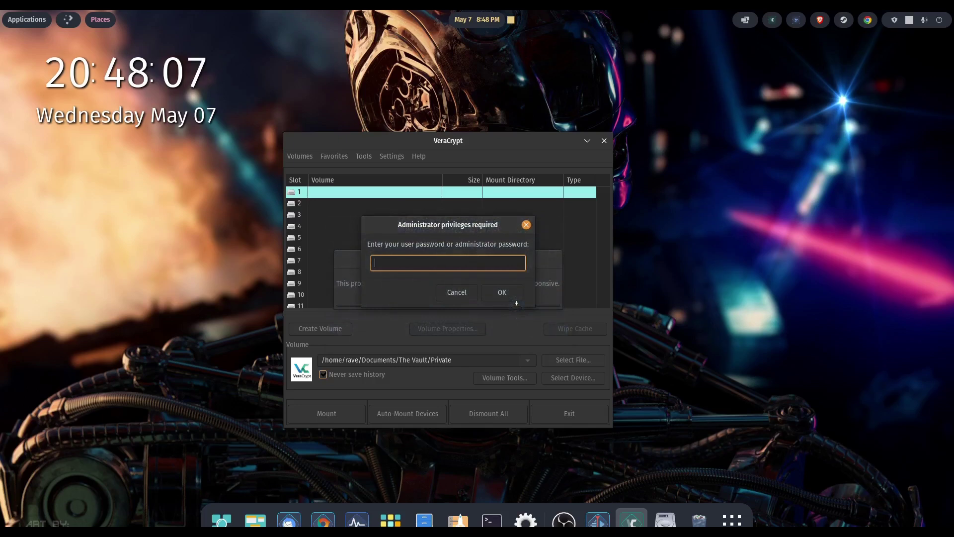
text(*******)
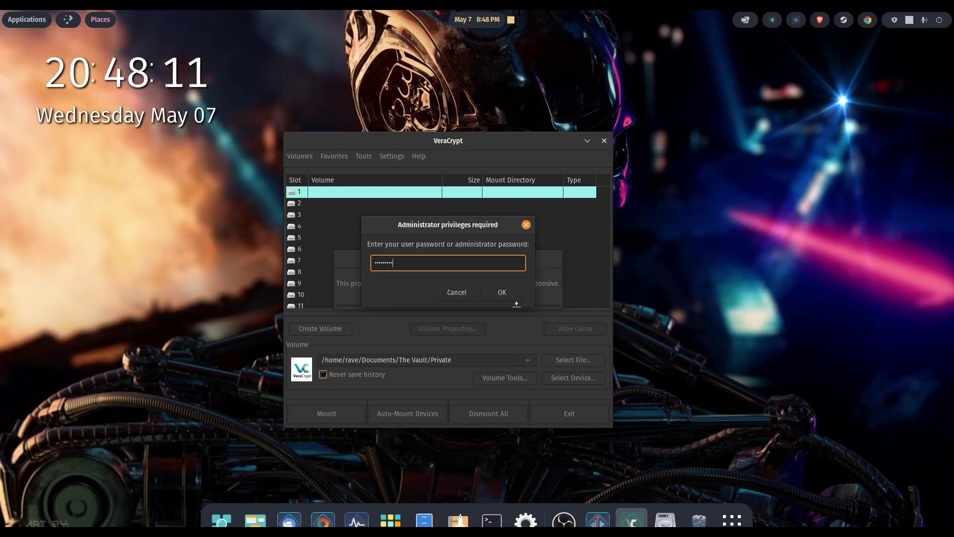
key(Return)
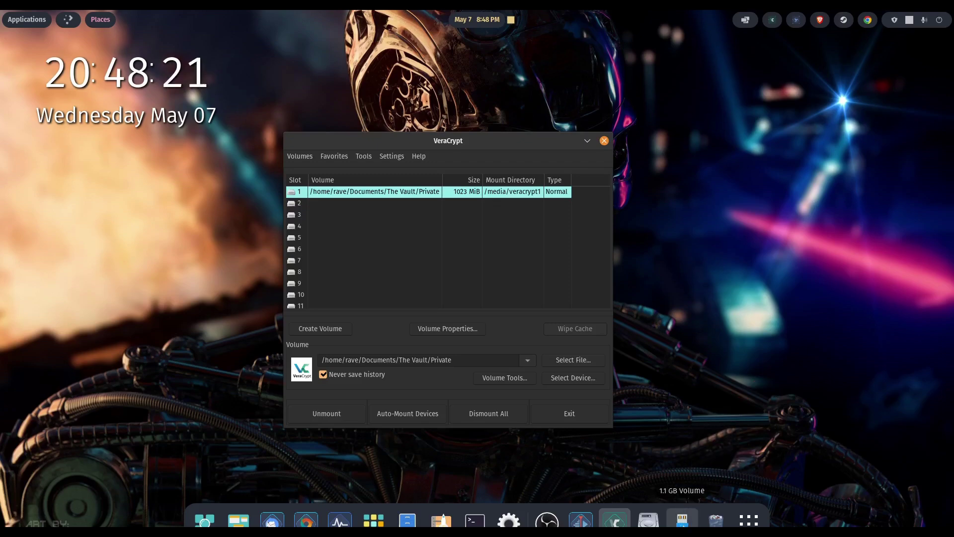
click(684, 522)
drag(266, 35, 558, 104)
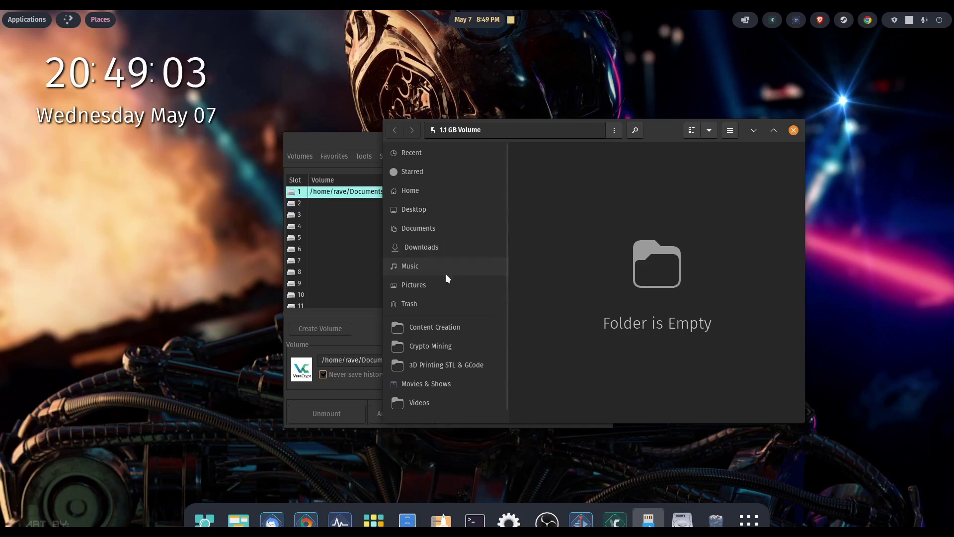
- Copy madlad.png from Pictures and paste it into the 1.1 GB Volume
click(425, 287)
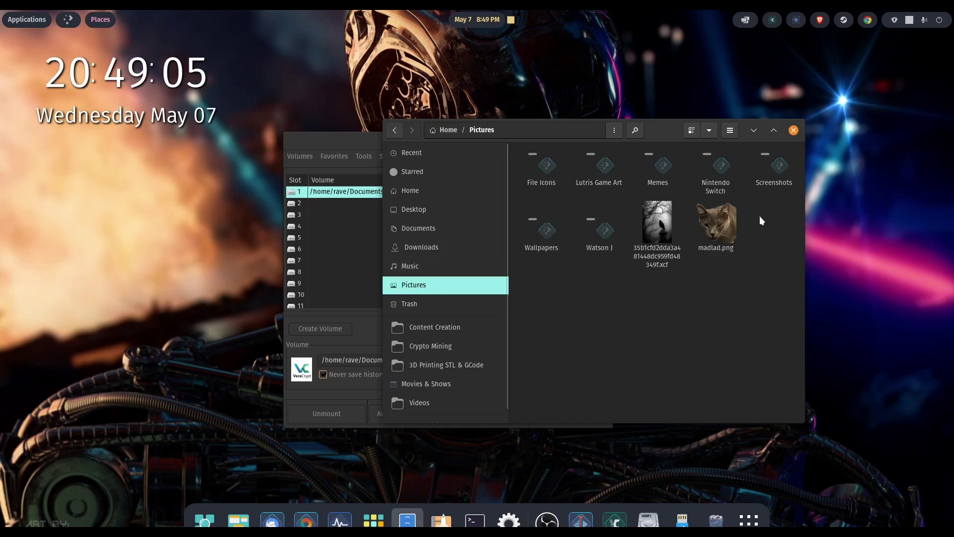
right_click(724, 227)
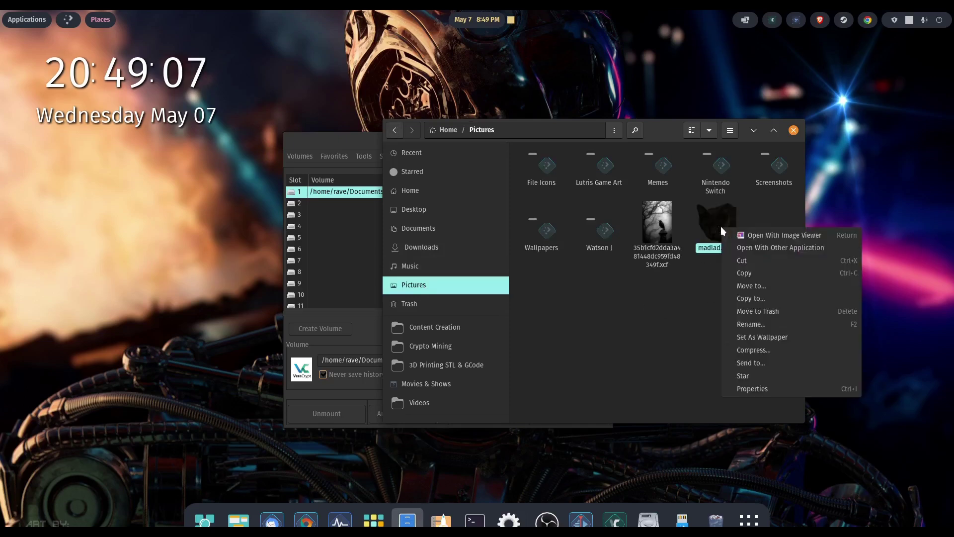
click(768, 271)
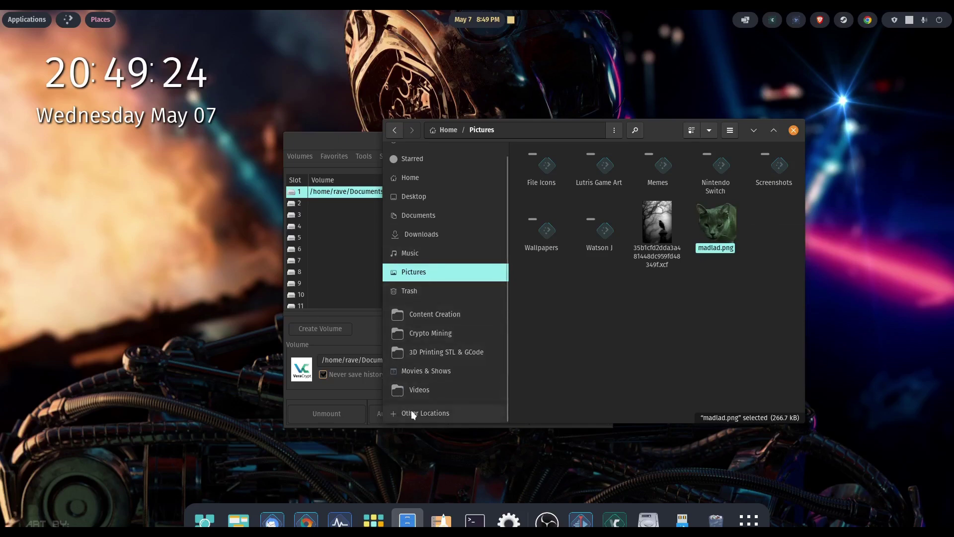
click(394, 414)
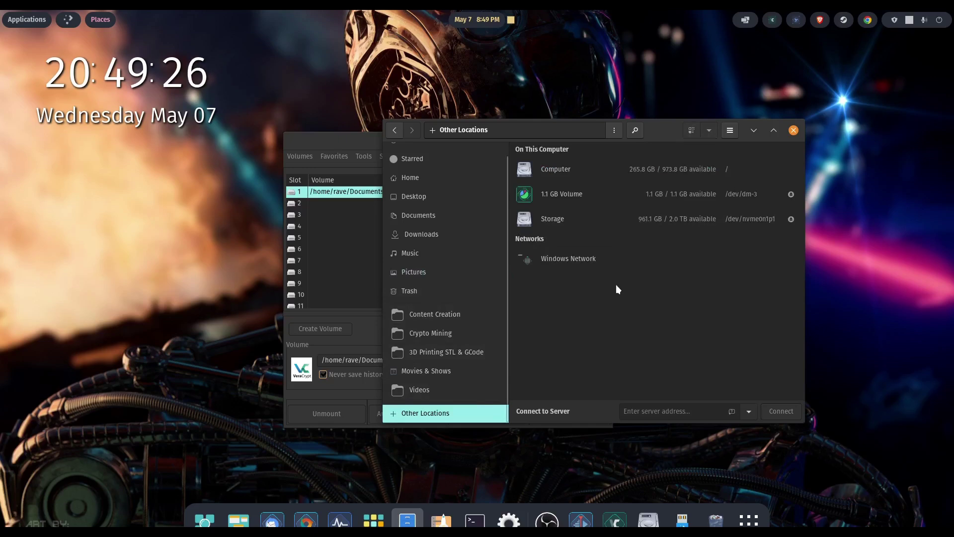
click(564, 195)
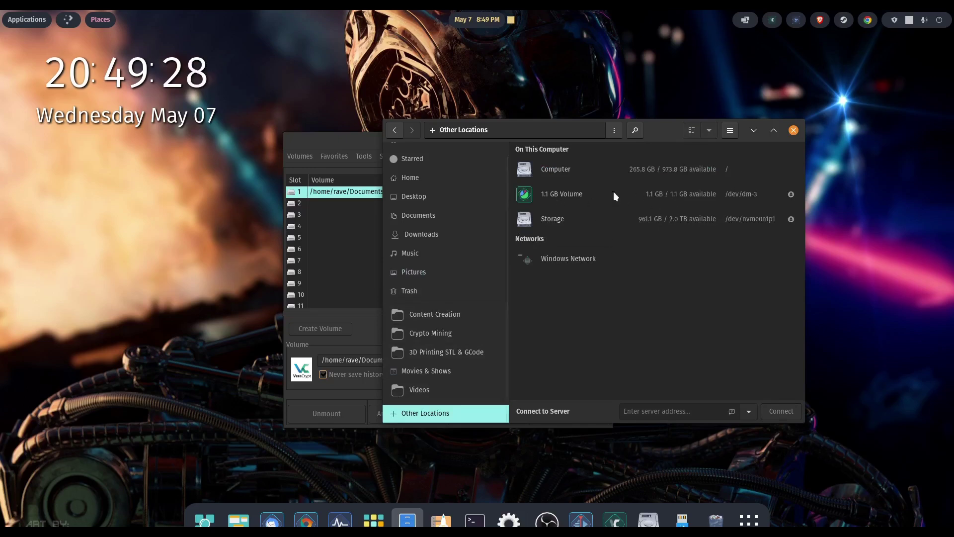
right_click(571, 222)
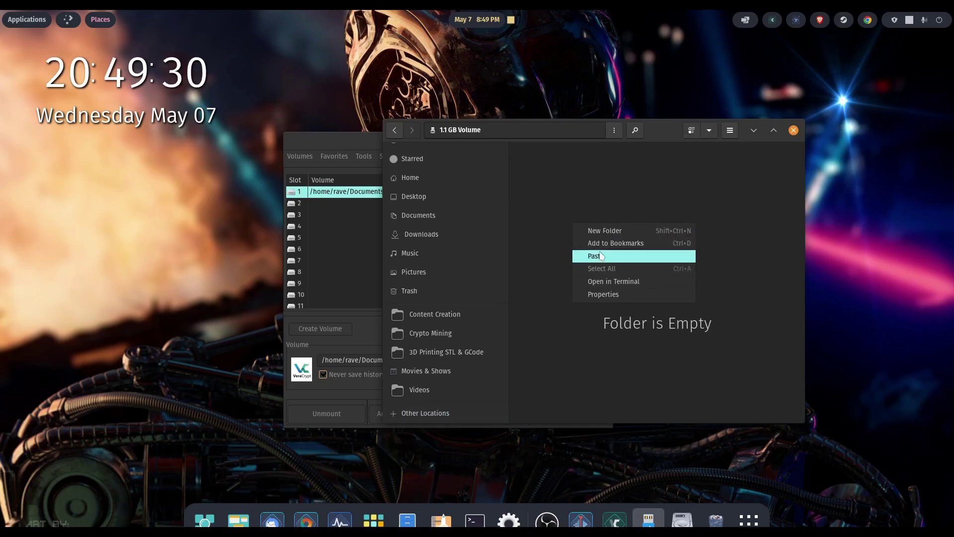
click(624, 251)
- Create a new folder named Memes in the volume
right_click(634, 222)
click(658, 233)
text(Memes)
key(Return)
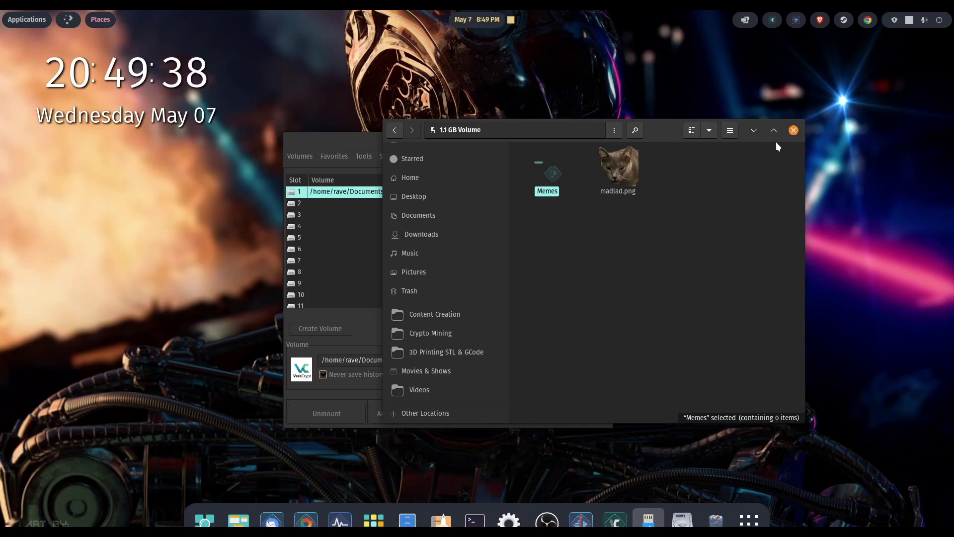
- Unmount the Private volume and confirm Other Locations no longer lists the 1.1 GB volume
click(794, 130)
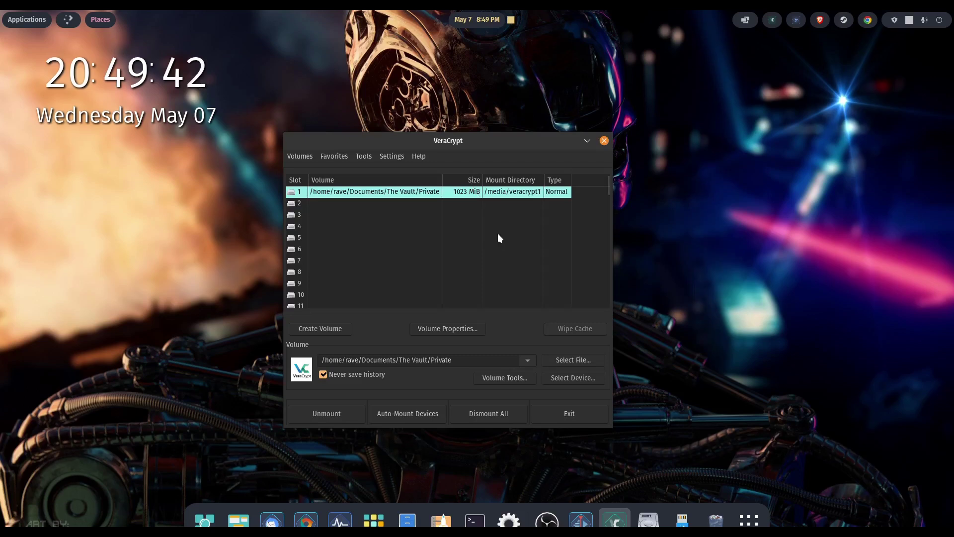
click(315, 409)
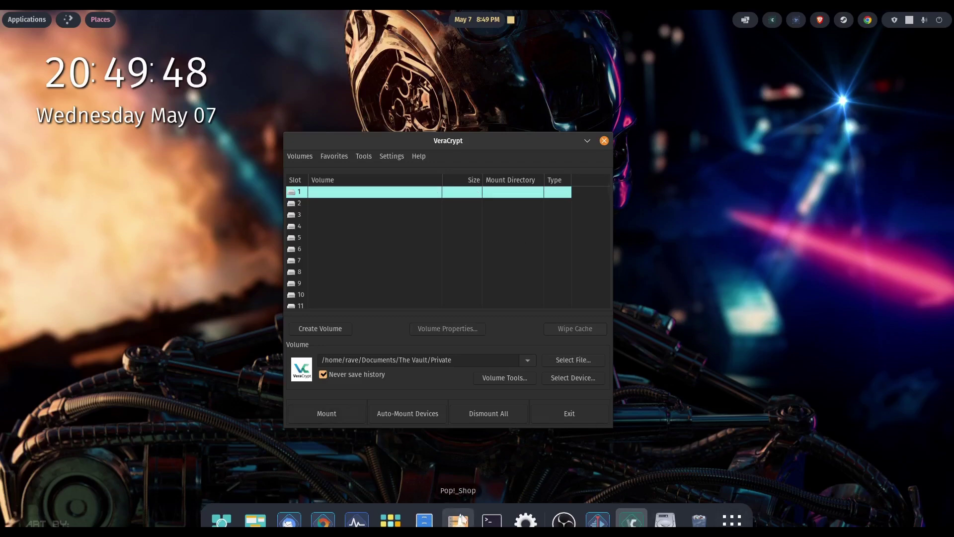
click(425, 521)
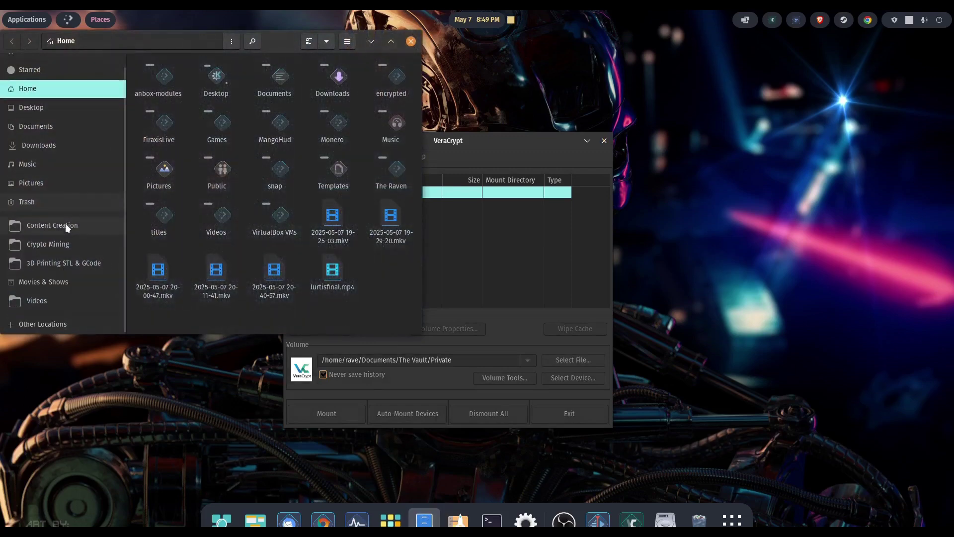
click(23, 325)
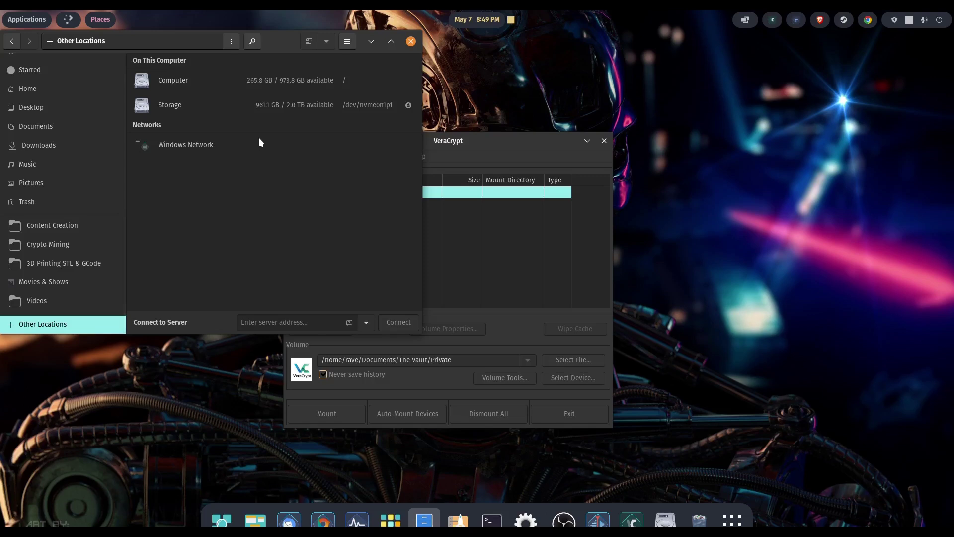
click(493, 152)
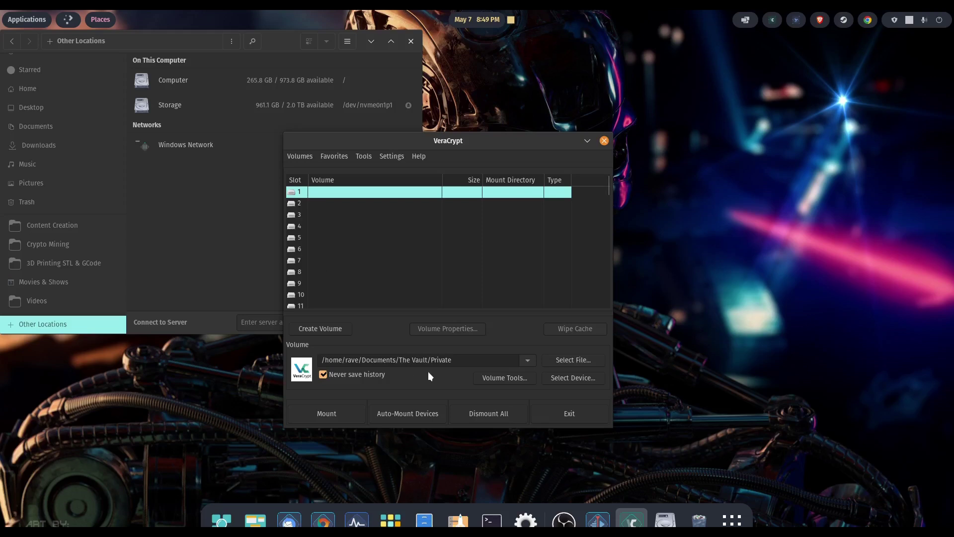